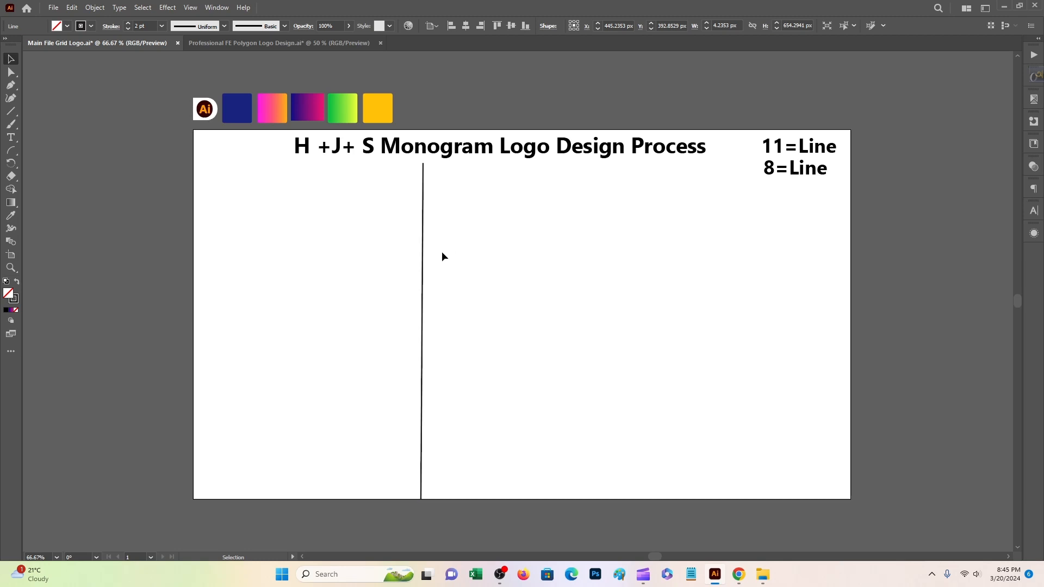
# Duplicate the vertical line repeatedly at about 34 px spacing to make 11 lines, and align them all by their top edges
pyautogui.press('alt')
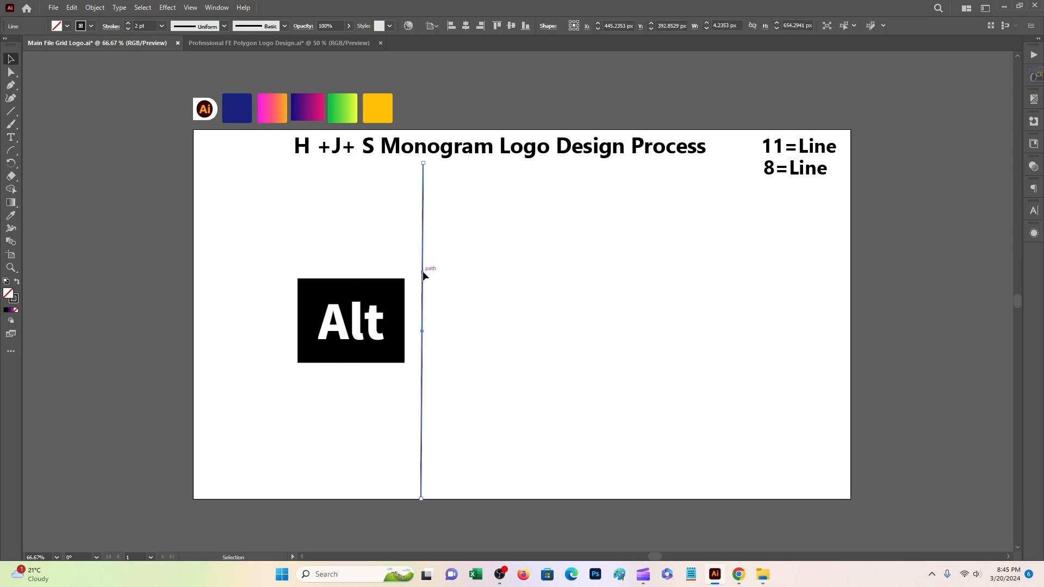
pyautogui.moveTo(423, 275); pyautogui.dragTo(443, 278)
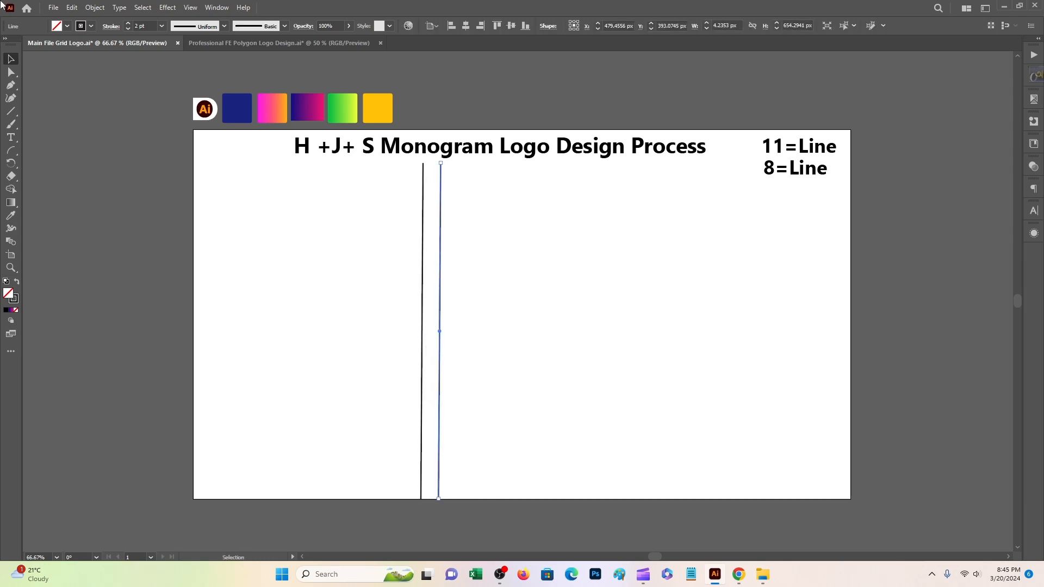
pyautogui.hotkey('ctrl', 'd')
pyautogui.hotkey('ctrl', 'd')
pyautogui.hotkey('ctrl', 'd')
pyautogui.hotkey('ctrl', 'd')
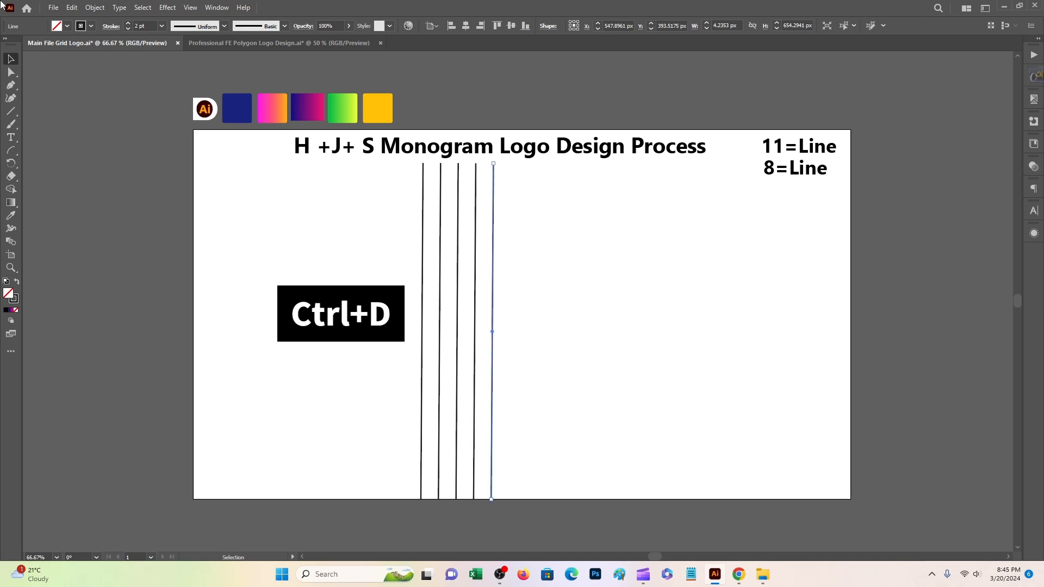
pyautogui.hotkey('ctrl', 'd')
pyautogui.hotkey('ctrl', 'd')
pyautogui.hotkey('ctrl', 'd')
pyautogui.hotkey('ctrl', 'd')
pyautogui.hotkey('ctrl', 'd')
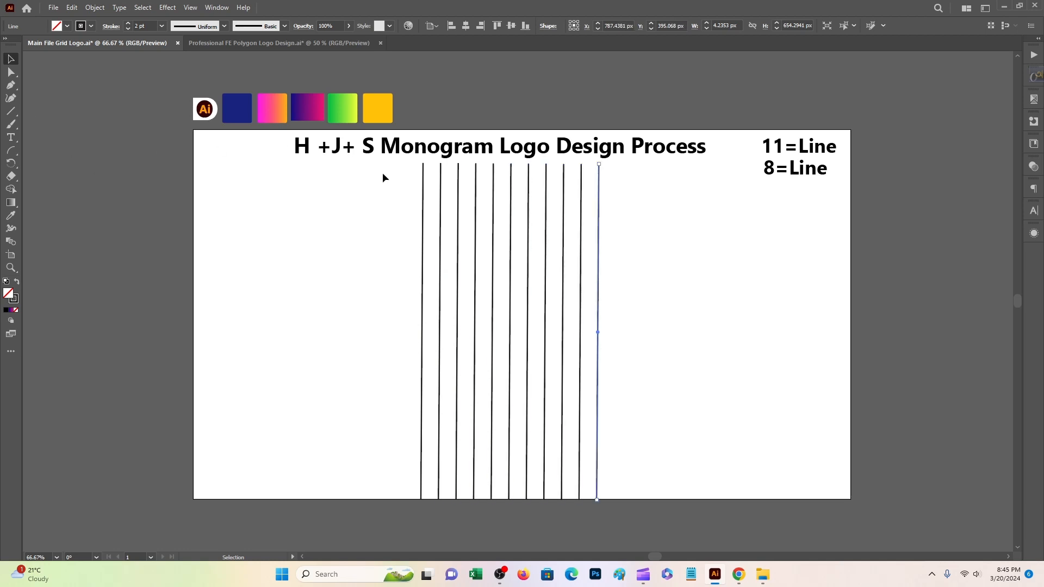
pyautogui.hotkey('ctrl', 'a')
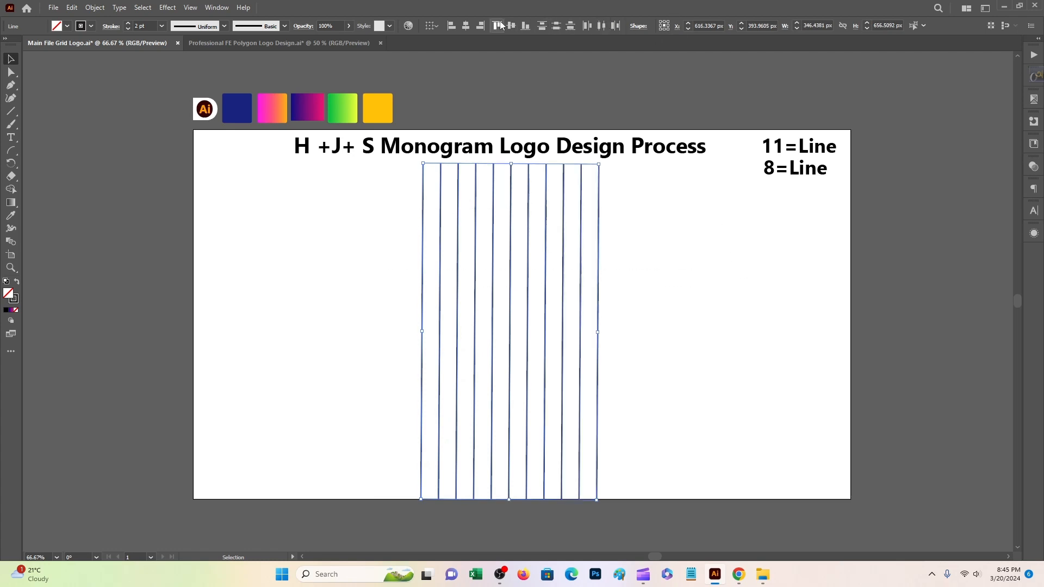
pyautogui.click(635, 231)
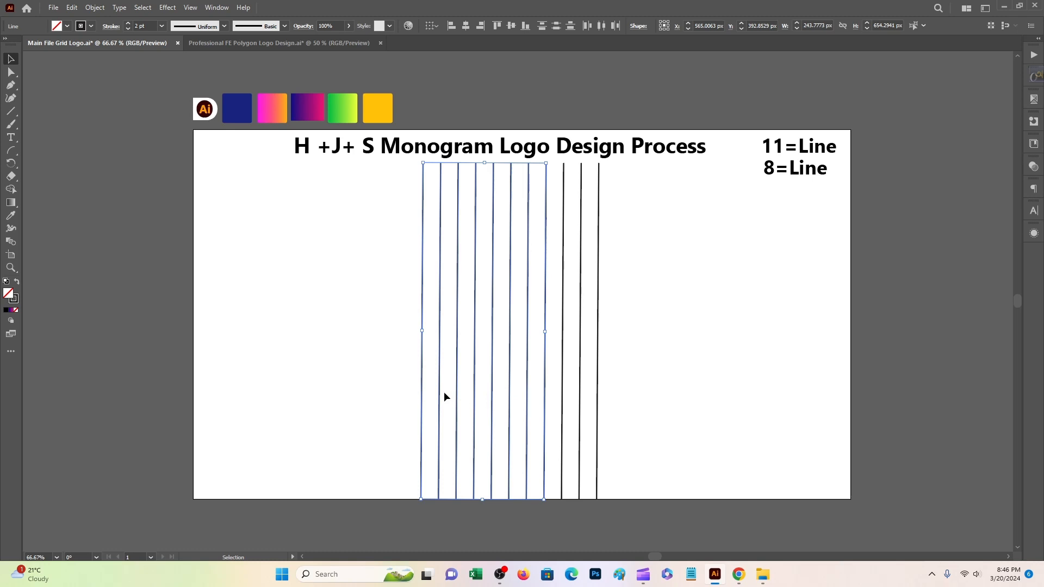
# Group the first eight vertical lines and place a copy of the group, pasted in front, in the empty area left of the eleven lines
pyautogui.rightClick(471, 348)
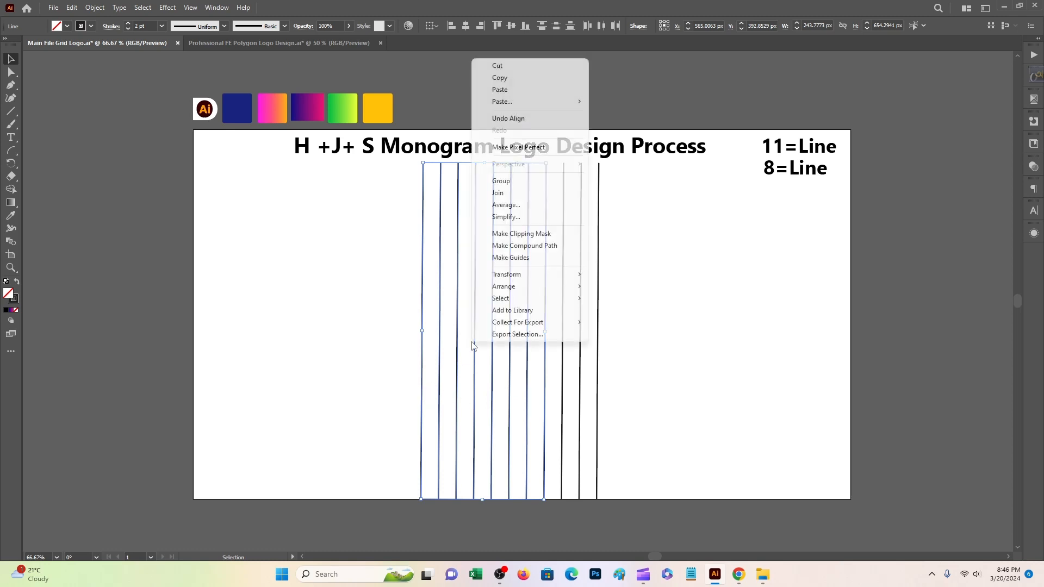
pyautogui.click(516, 183)
pyautogui.rightClick(517, 201)
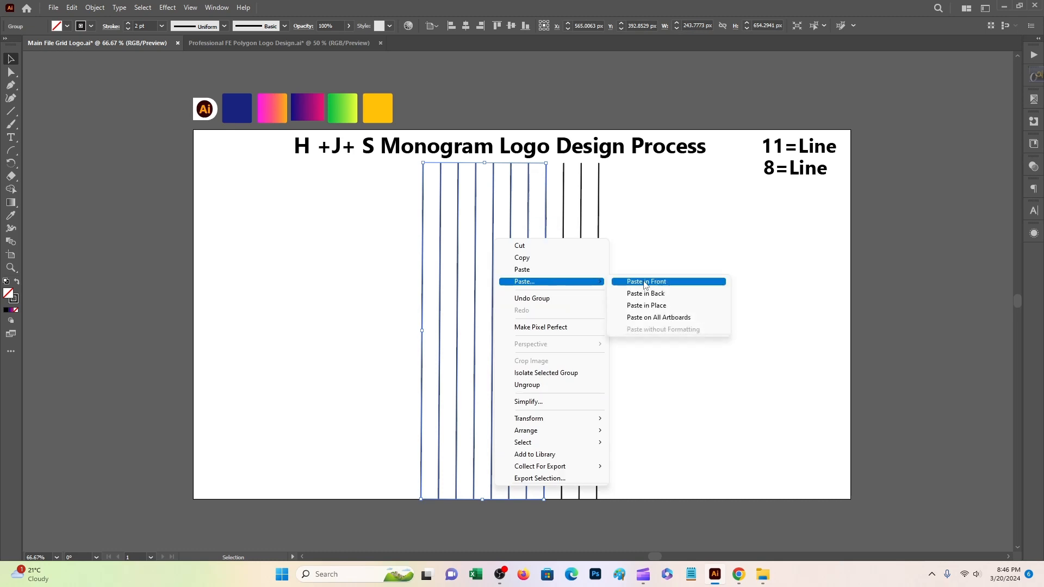
pyautogui.click(636, 279)
pyautogui.click(360, 214)
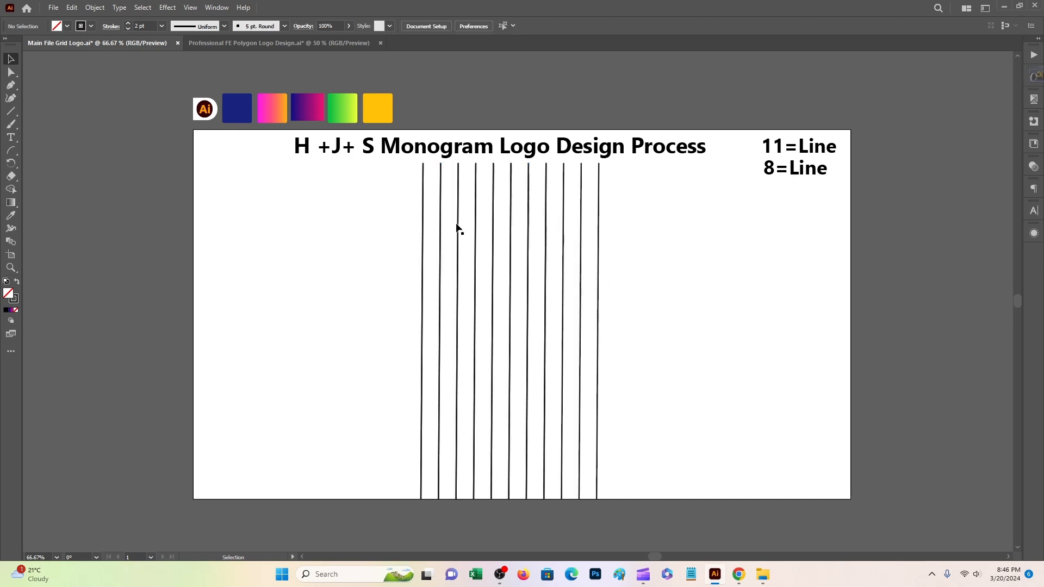
pyautogui.click(477, 230)
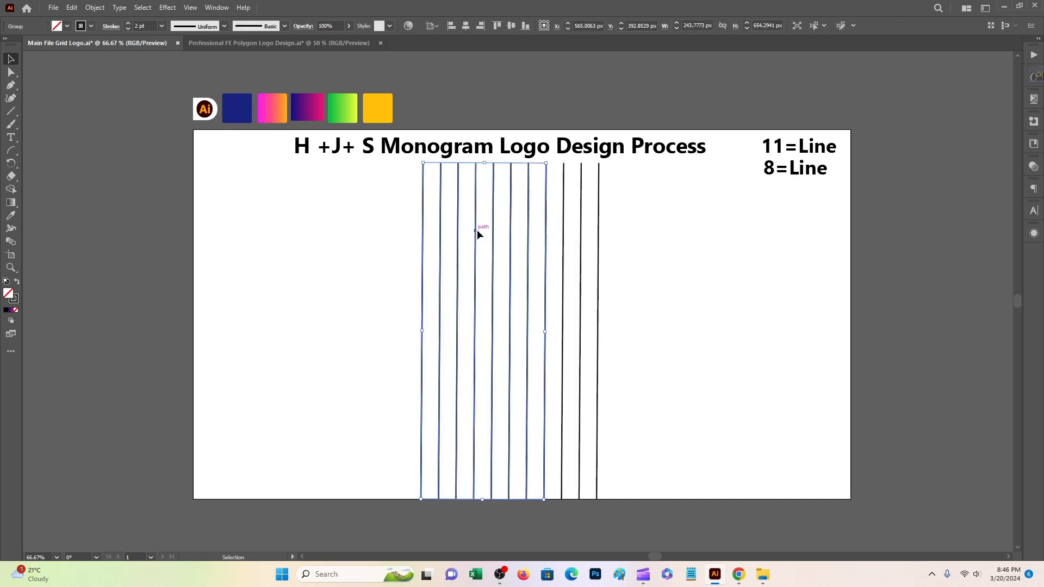
pyautogui.moveTo(477, 230); pyautogui.dragTo(313, 233)
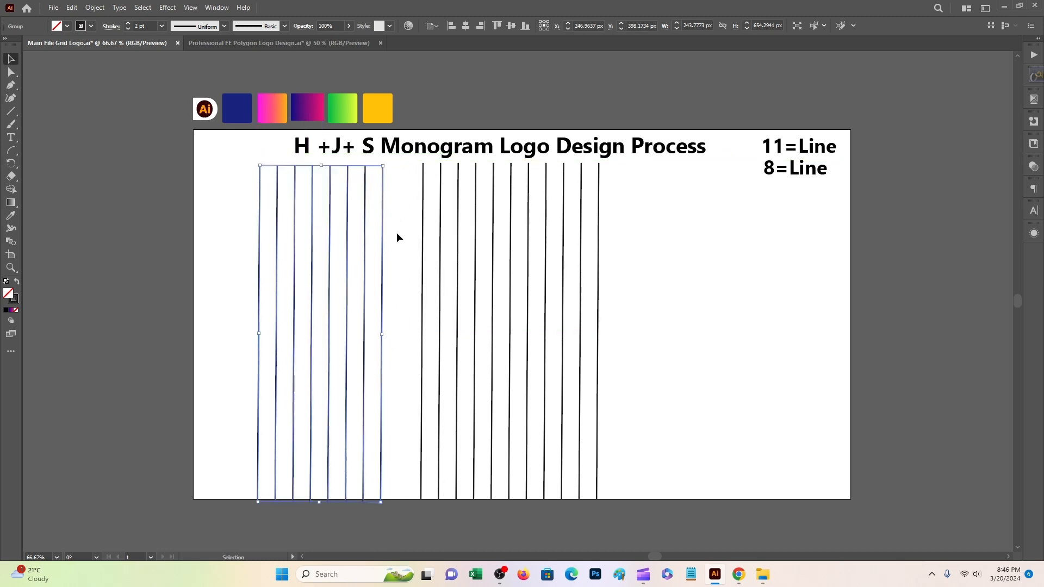
# Group the set of eleven vertical lines and rotate the group 90° so its lines run horizontally
pyautogui.moveTo(402, 235); pyautogui.dragTo(614, 269)
pyautogui.rightClick(602, 269)
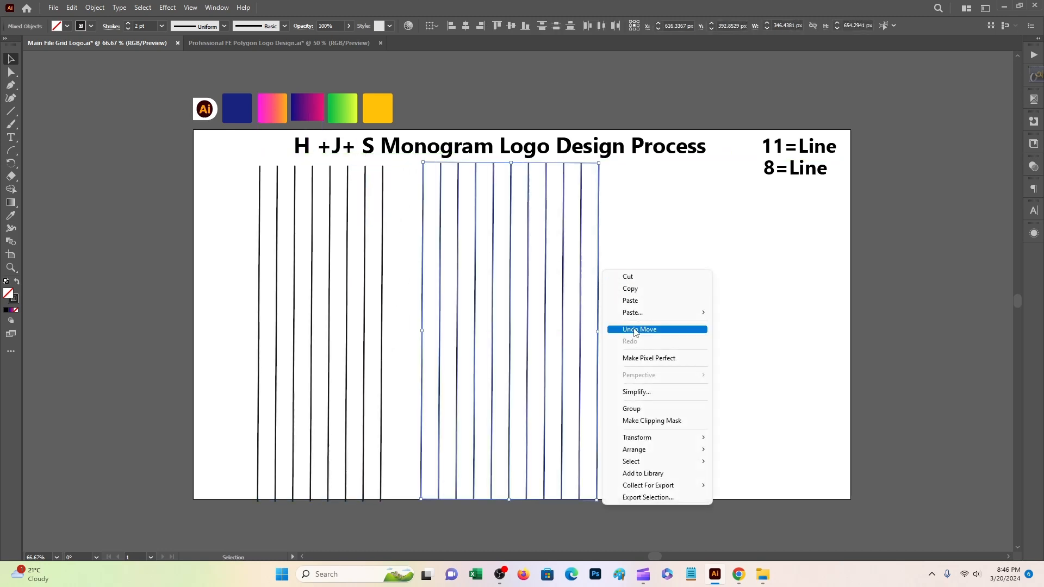
pyautogui.click(641, 408)
pyautogui.moveTo(419, 226); pyautogui.dragTo(637, 272)
pyautogui.moveTo(605, 163); pyautogui.dragTo(671, 415)
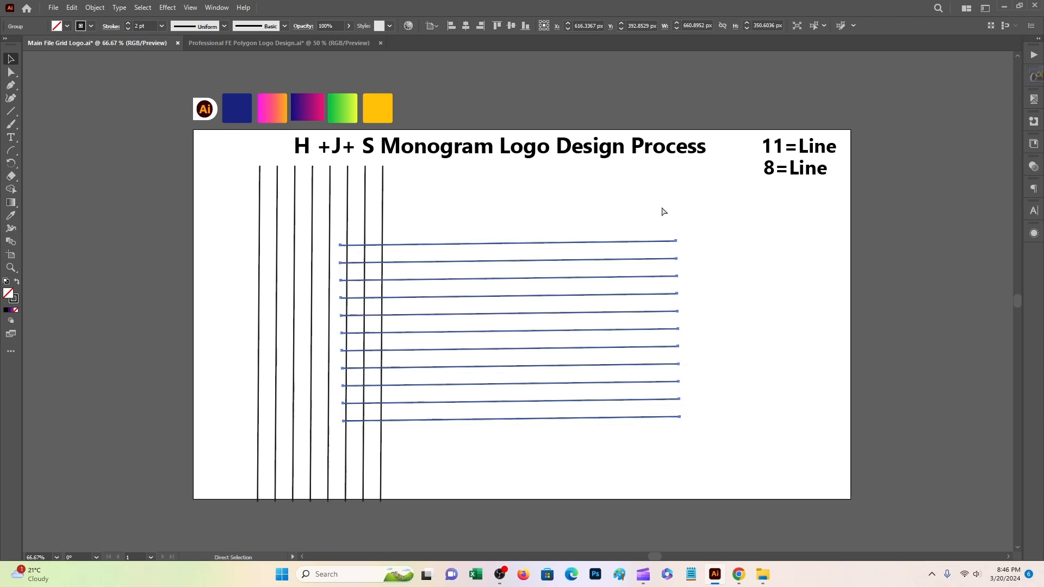
# Rotate the eleven-line group slightly to reduce the tilt of its horizontal lines
pyautogui.hotkey('ctrl', '+')
pyautogui.hotkey('ctrl', '+')
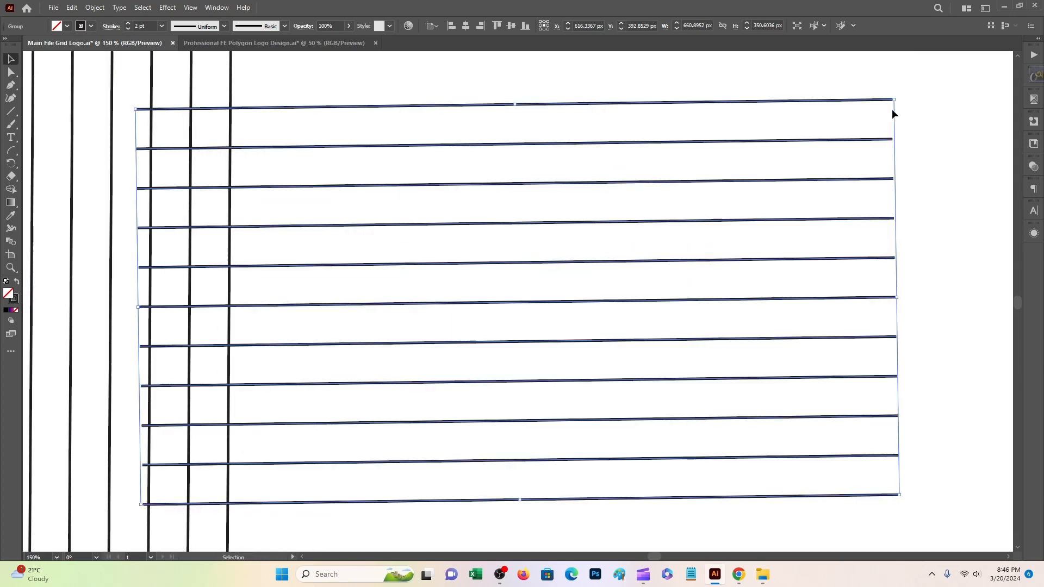
pyautogui.moveTo(898, 95); pyautogui.dragTo(901, 102)
pyautogui.click(873, 154)
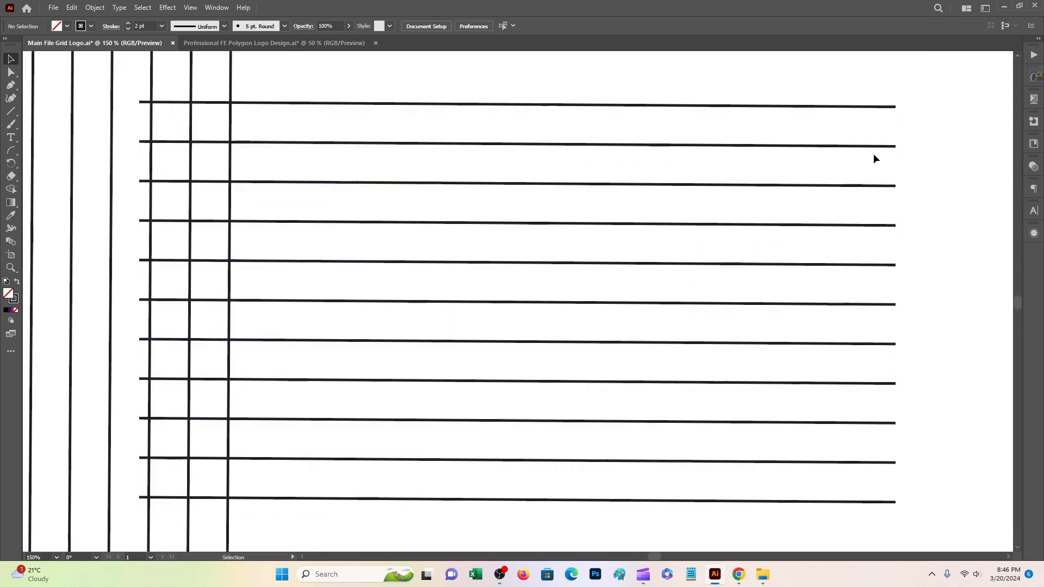
# Move the eight-line vertical group over the horizontal lines and align both groups by their horizontal and vertical centers
pyautogui.moveTo(345, 177); pyautogui.dragTo(650, 209)
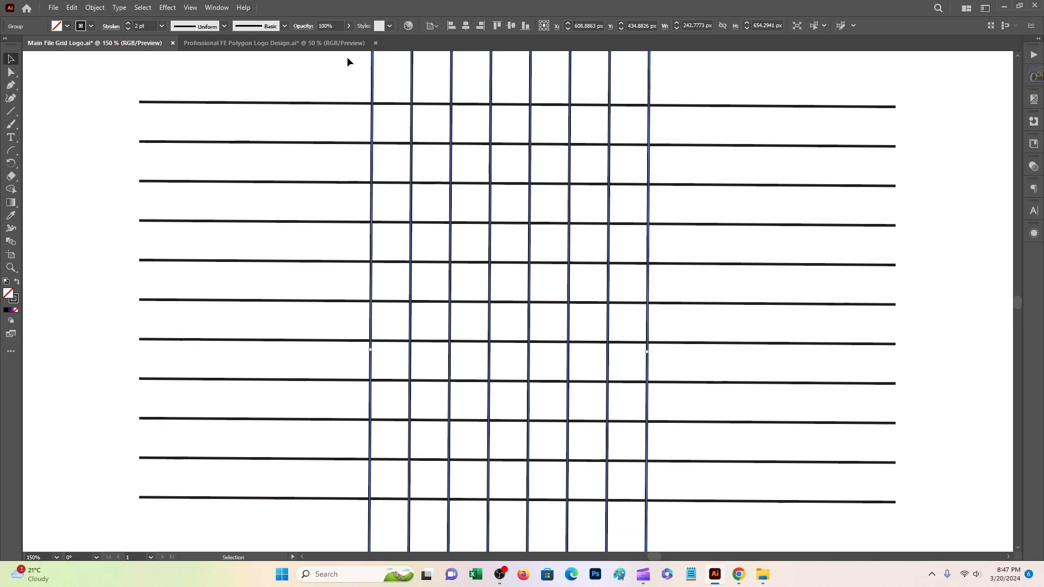
pyautogui.moveTo(426, 142); pyautogui.dragTo(758, 314)
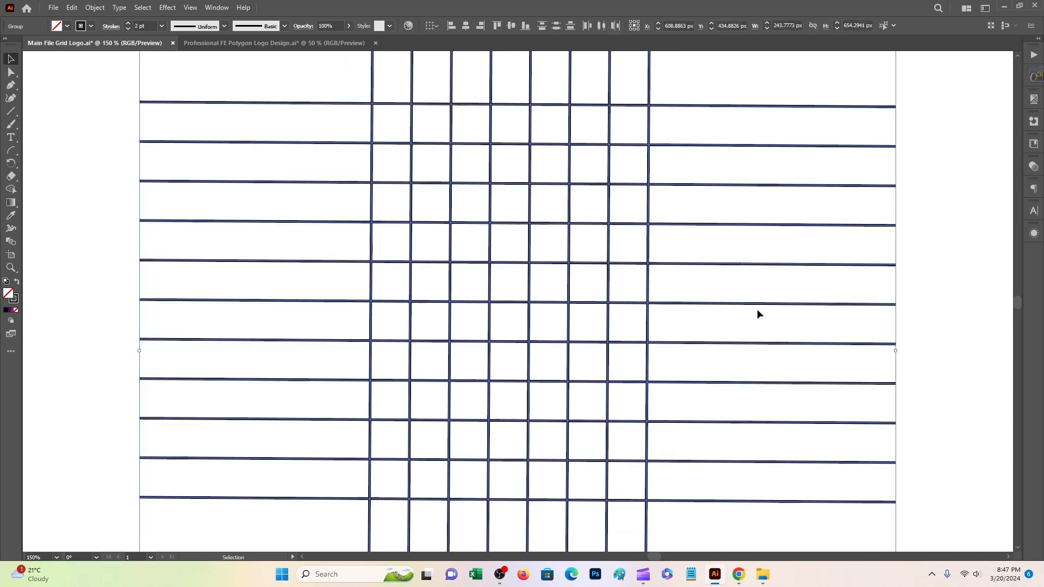
pyautogui.click(466, 26)
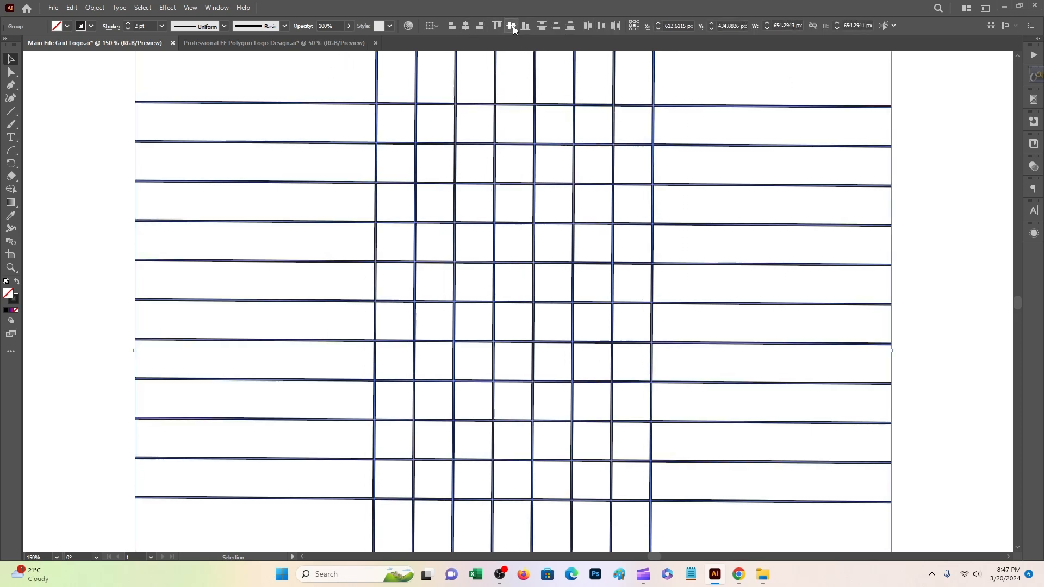
pyautogui.click(511, 27)
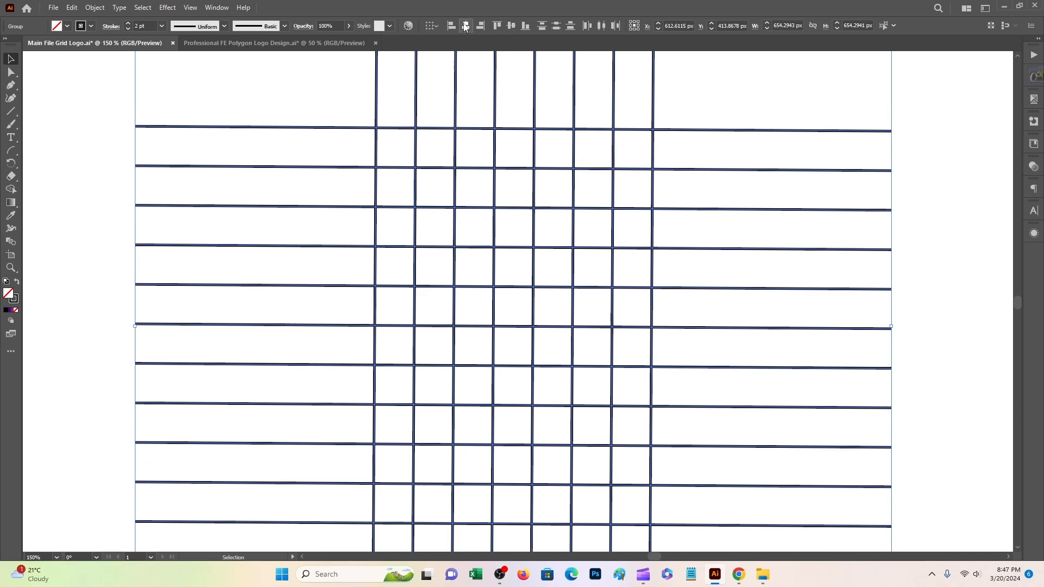
pyautogui.click(729, 194)
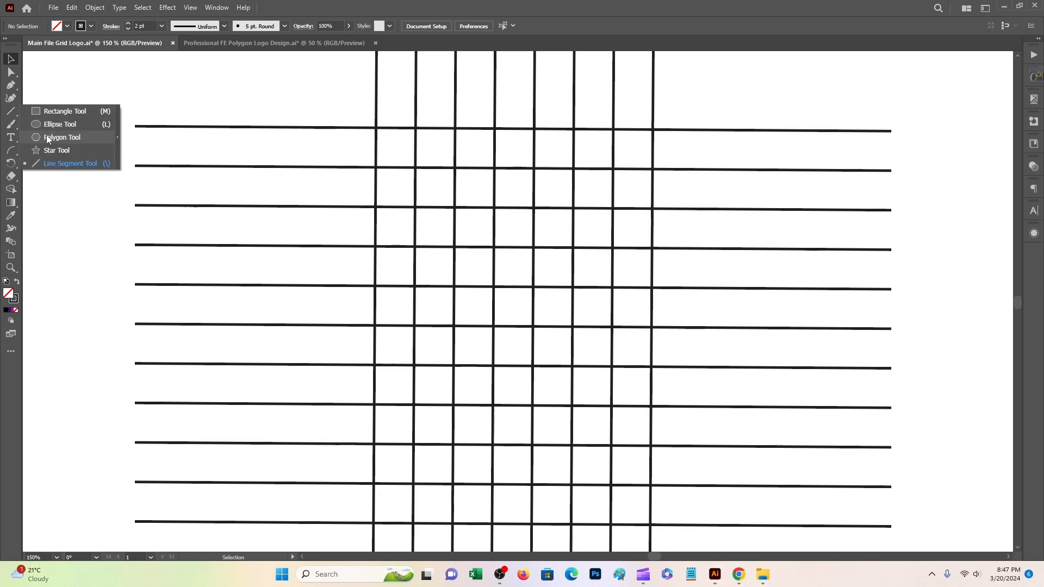
# Draw a circle about 37 px wide and fit it in the cell between the fifth and sixth vertical and third and fourth horizontal lines
pyautogui.click(50, 121)
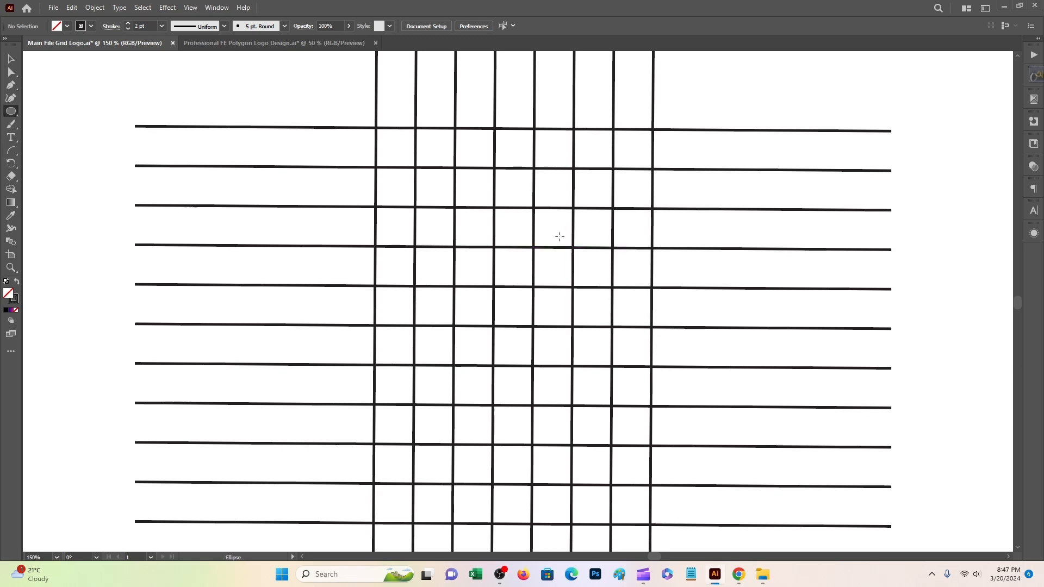
pyautogui.hotkey('shift', 'alt')
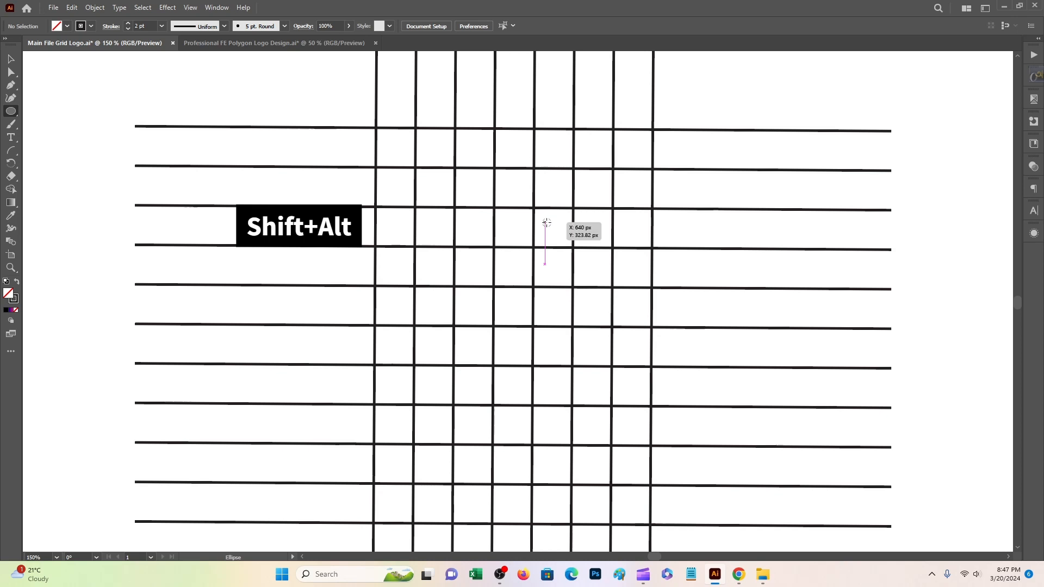
pyautogui.moveTo(546, 223); pyautogui.dragTo(556, 251)
pyautogui.press('v')
pyautogui.rightClick(557, 232)
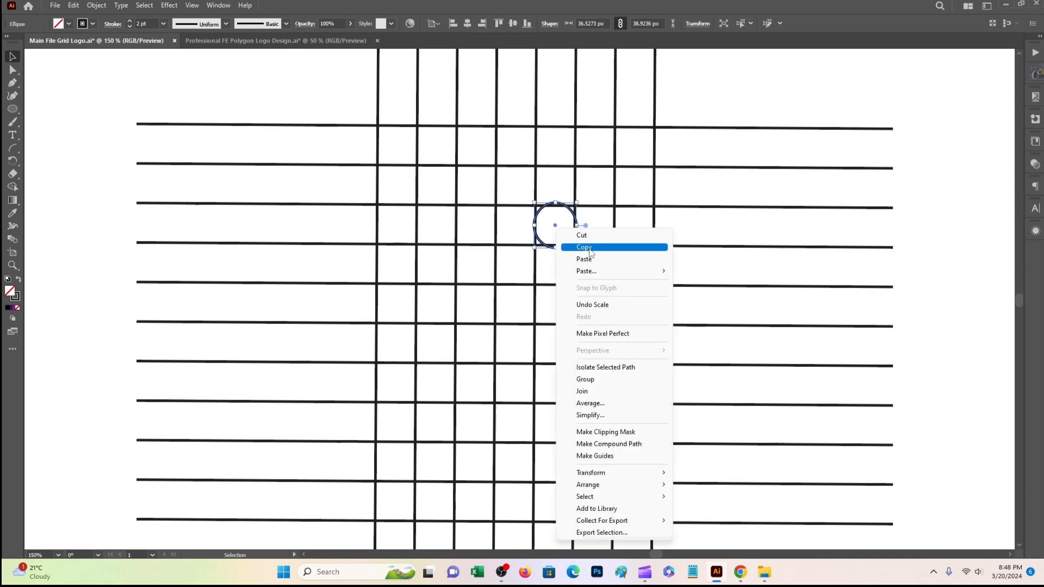
pyautogui.press('Escape')
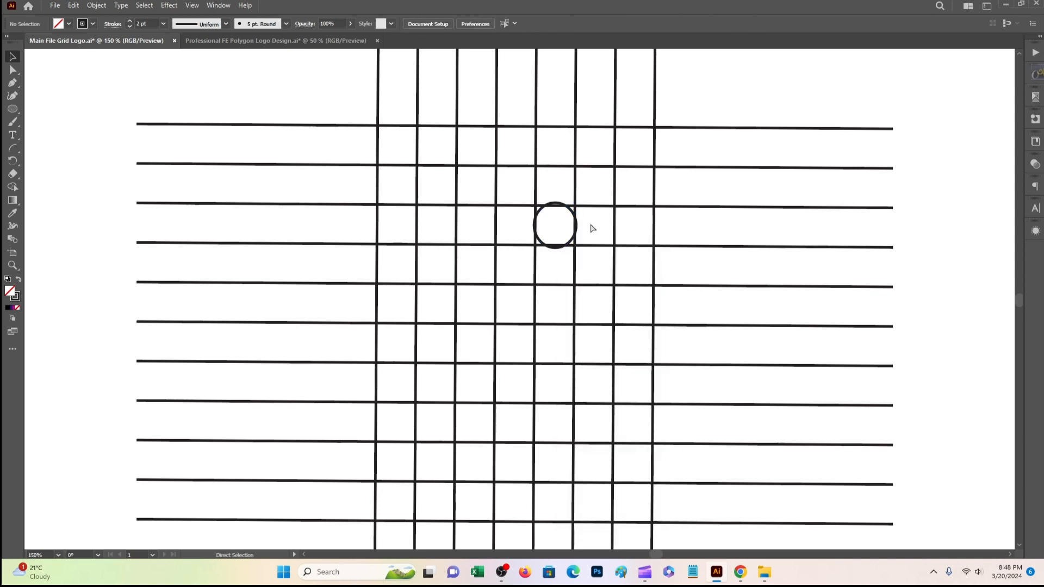
pyautogui.hotkey('ctrl', 'z')
pyautogui.moveTo(553, 220); pyautogui.dragTo(555, 229)
# Paste a copy of the small circle in front and scale it from its center to about 103 px, reaching the next grid lines
pyautogui.rightClick(554, 229)
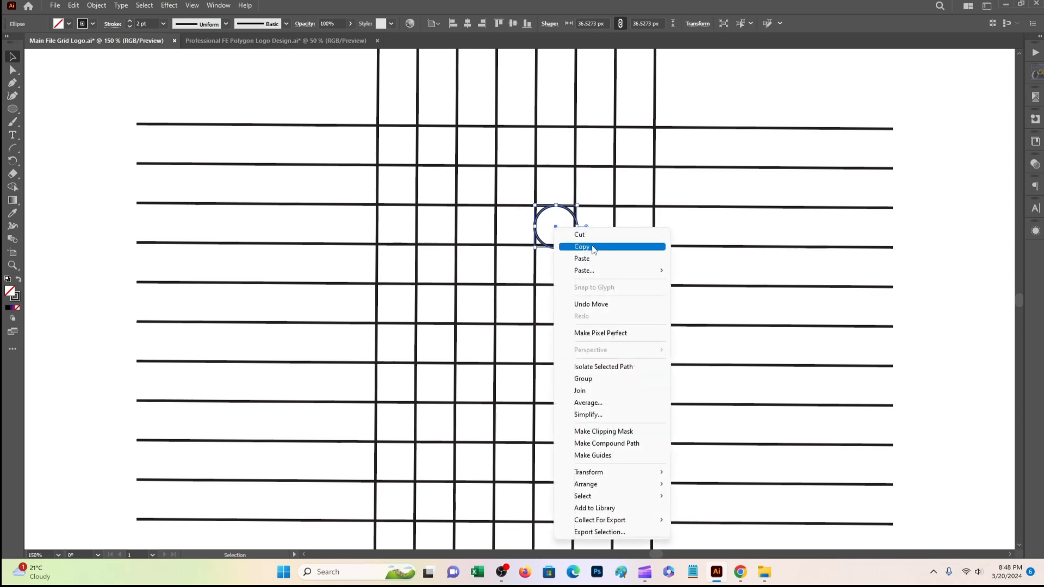
pyautogui.click(593, 247)
pyautogui.rightClick(574, 233)
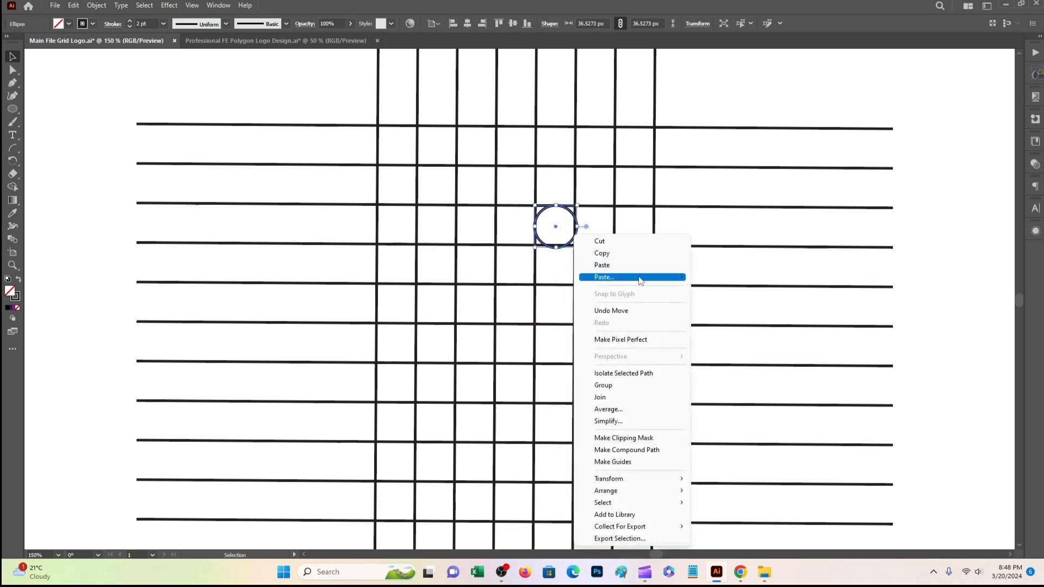
pyautogui.moveTo(639, 280)
pyautogui.click(724, 277)
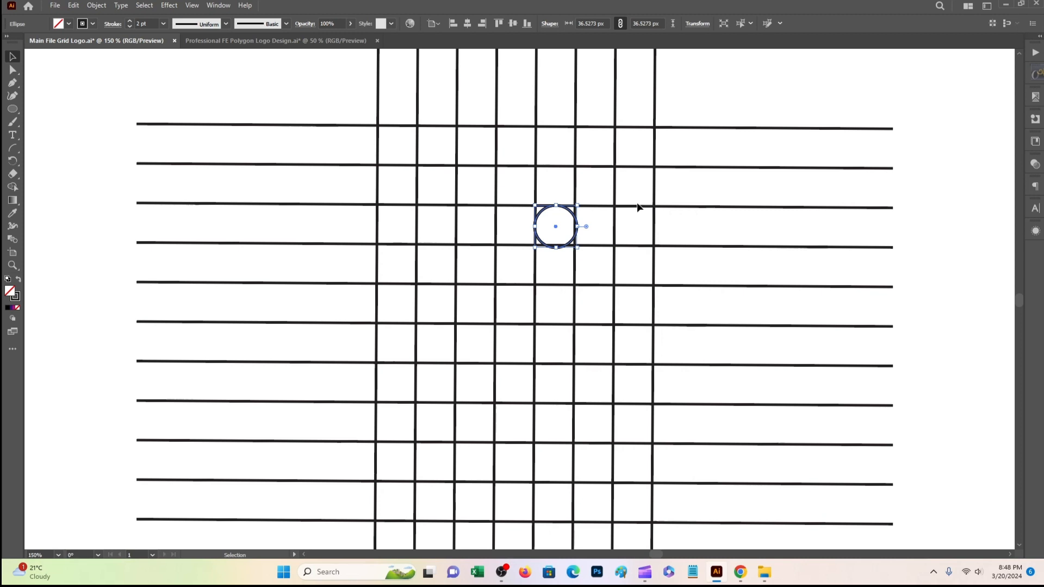
pyautogui.moveTo(577, 205); pyautogui.dragTo(647, 168)
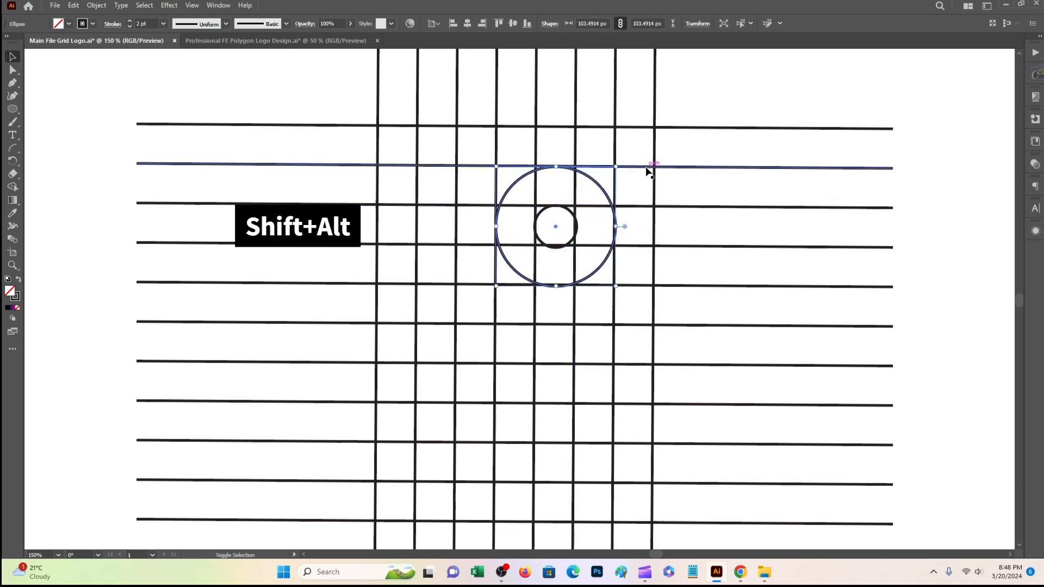
# Paste a copy of the 103 px circle in front and scale it from its center to about 172 px
pyautogui.rightClick(618, 205)
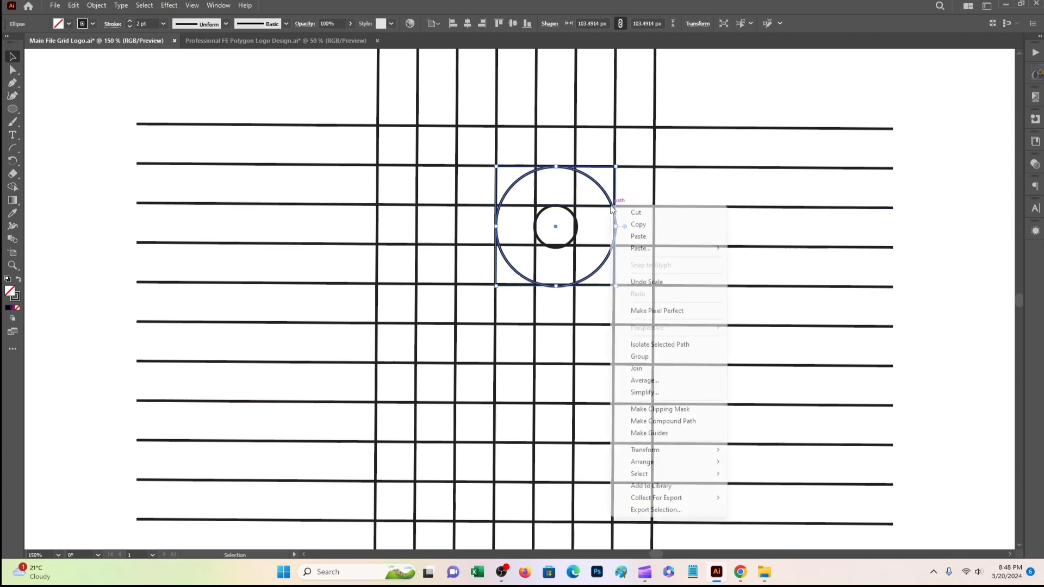
pyautogui.click(630, 227)
pyautogui.rightClick(618, 209)
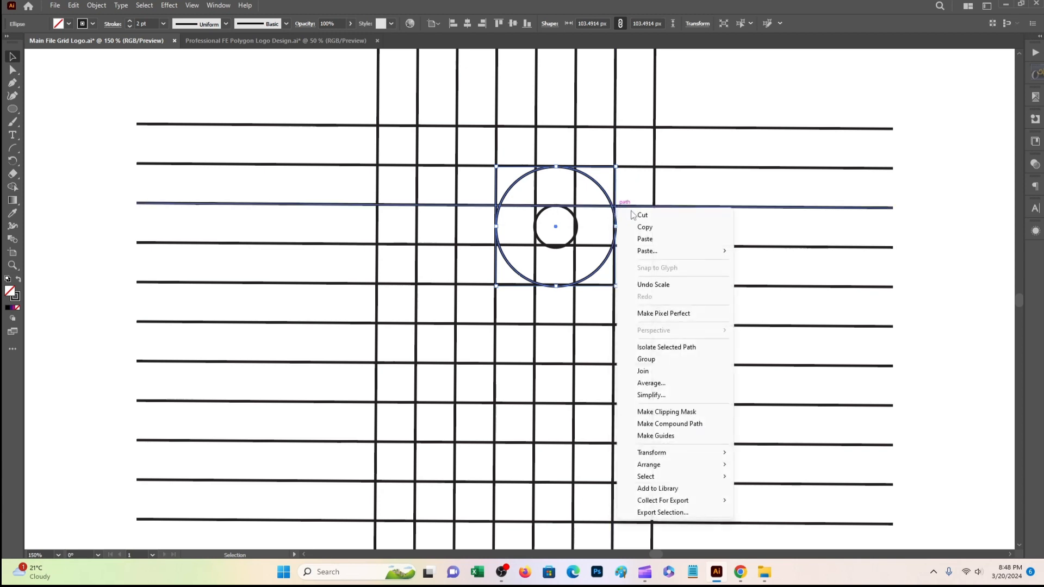
pyautogui.moveTo(662, 251)
pyautogui.click(760, 251)
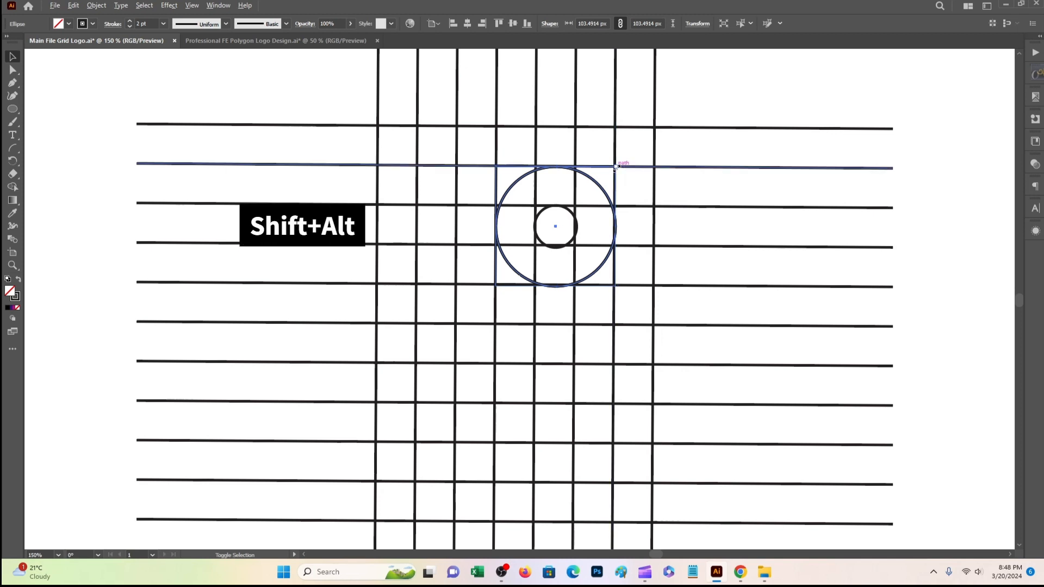
pyautogui.moveTo(616, 166); pyautogui.dragTo(679, 130)
# Paste a copy of the 172 px circle in front and enlarge it from its center by one more grid cell on every side
pyautogui.rightClick(644, 183)
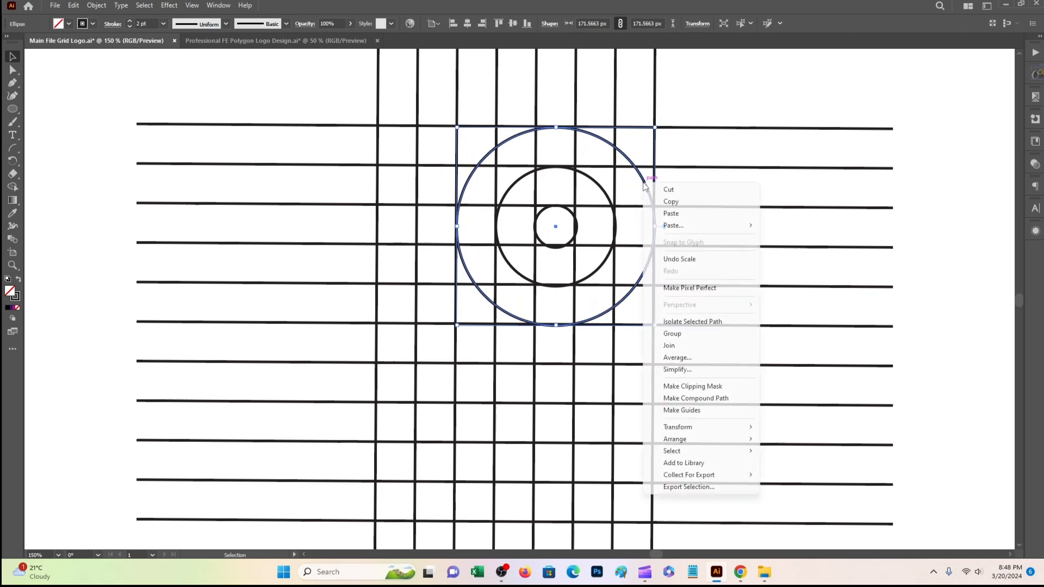
pyautogui.click(673, 202)
pyautogui.rightClick(649, 189)
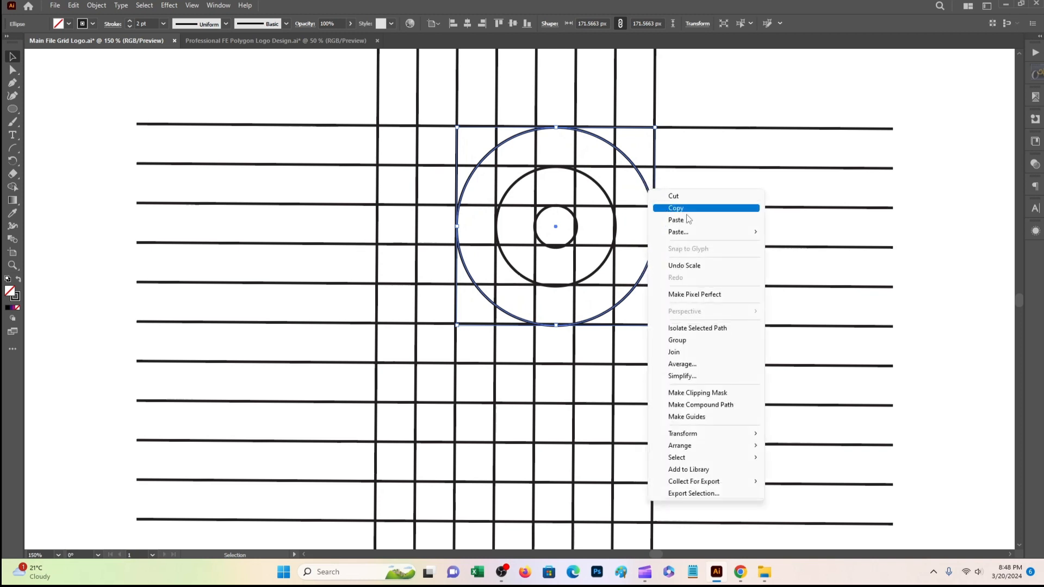
pyautogui.moveTo(692, 240)
pyautogui.click(791, 232)
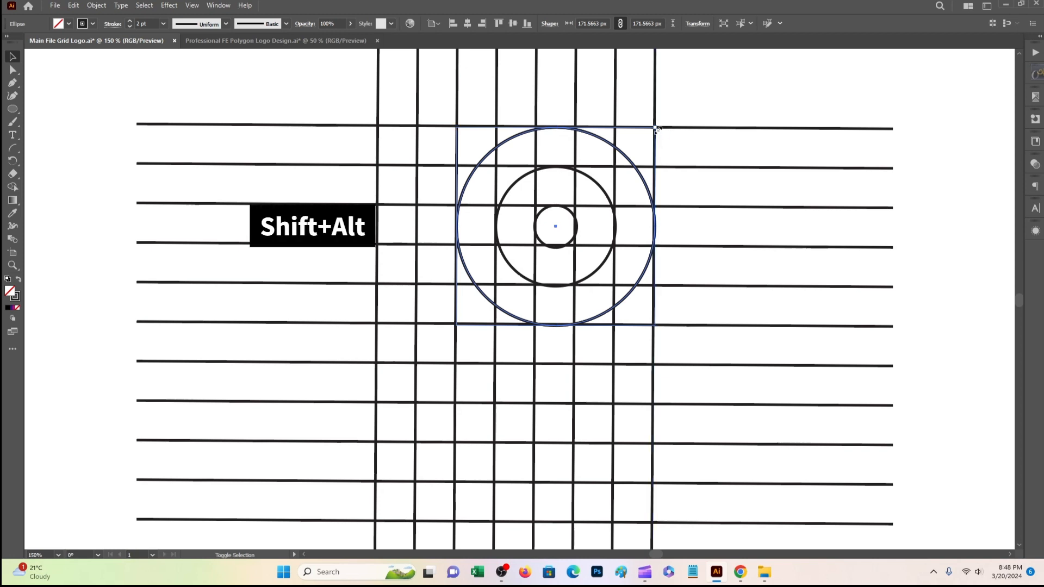
pyautogui.moveTo(655, 127); pyautogui.dragTo(714, 90)
pyautogui.click(713, 100)
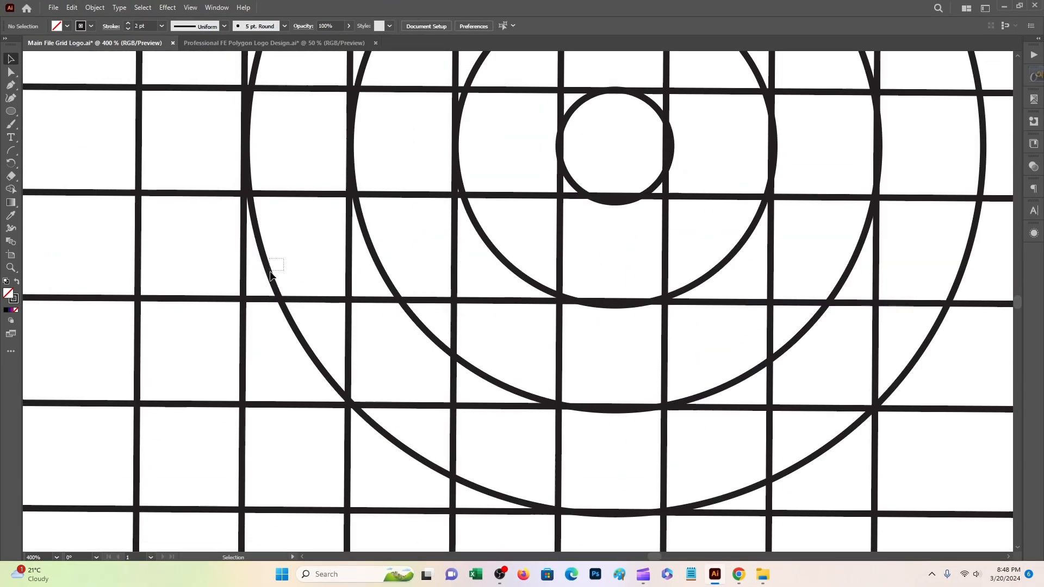
# Fine-tune the sizes of the concentric circles so their edges meet the surrounding grid lines
pyautogui.scroll(2, 268, 277)
pyautogui.click(349, 231)
pyautogui.moveTo(349, 224); pyautogui.dragTo(349, 228)
pyautogui.click(455, 239)
pyautogui.scroll(-1, 615, 337)
pyautogui.moveTo(614, 341); pyautogui.dragTo(617, 343)
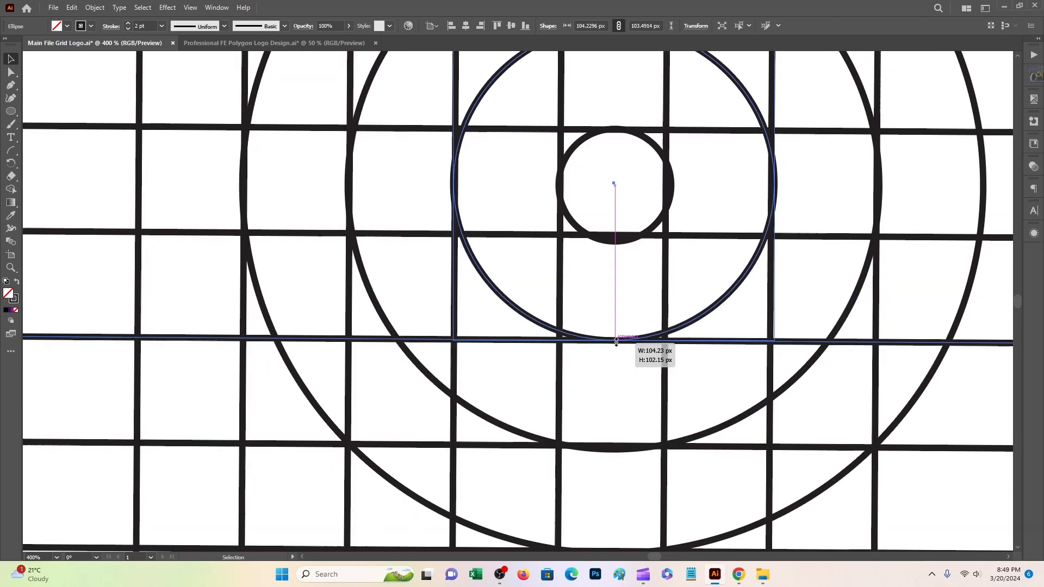
pyautogui.scroll(-1, 615, 391)
pyautogui.click(615, 399)
pyautogui.click(615, 501)
pyautogui.moveTo(912, 188); pyautogui.dragTo(756, 519)
pyautogui.click(457, 199)
pyautogui.moveTo(456, 199); pyautogui.dragTo(457, 196)
pyautogui.click(596, 280)
pyautogui.moveTo(513, 464); pyautogui.dragTo(594, 280)
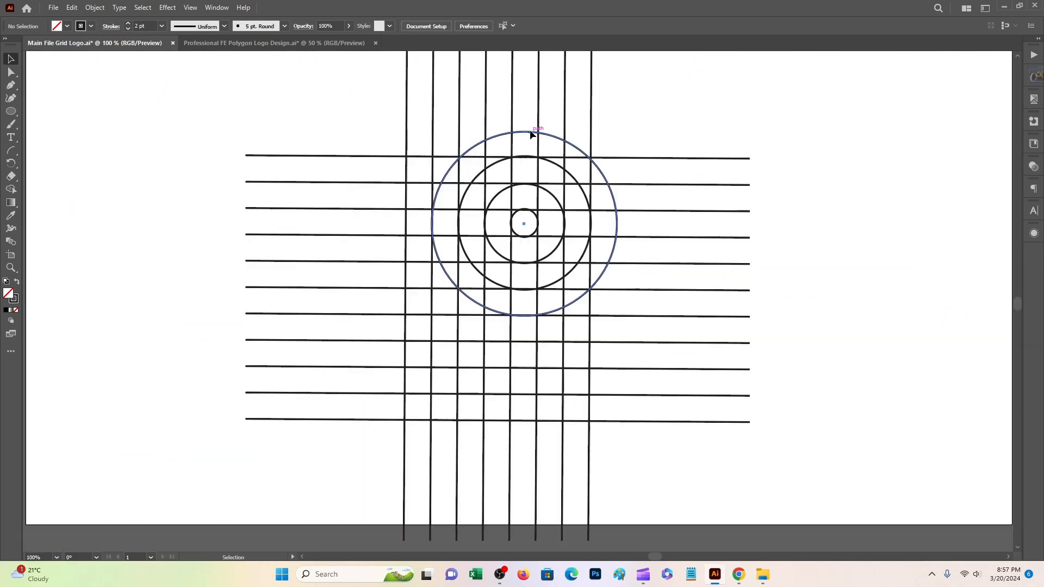
# Paste a copy of the 172 px circle in front and move it between the first and sixth vertical lines
pyautogui.click(530, 131)
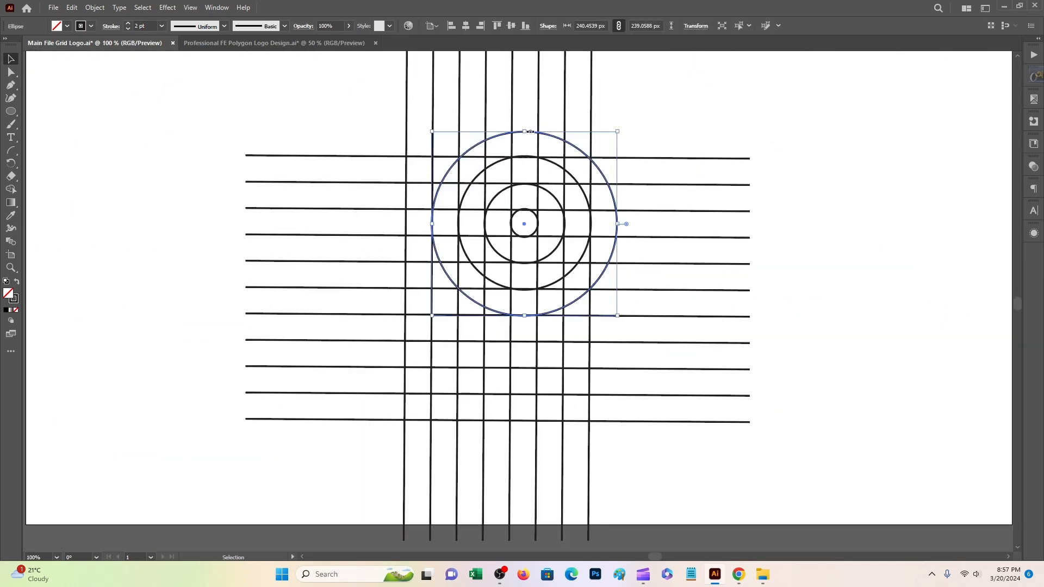
pyautogui.click(624, 109)
pyautogui.click(496, 160)
pyautogui.rightClick(497, 159)
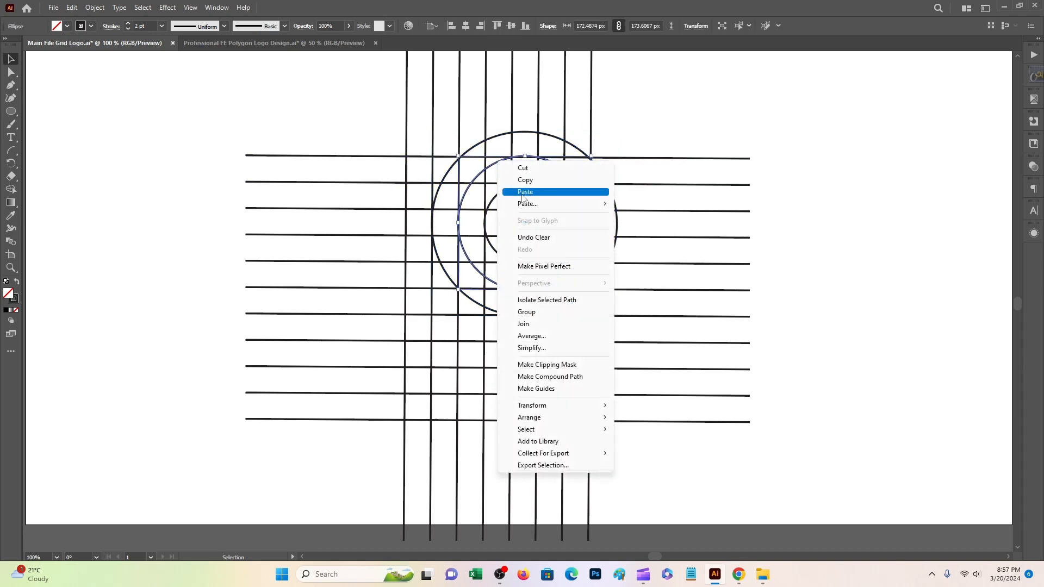
pyautogui.click(527, 182)
pyautogui.rightClick(518, 175)
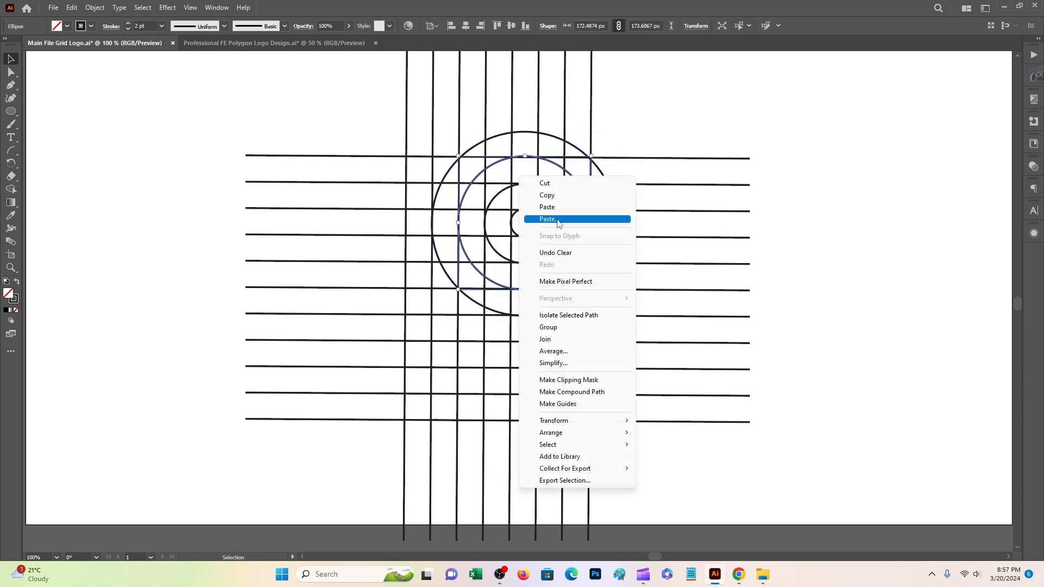
pyautogui.moveTo(558, 223)
pyautogui.click(669, 216)
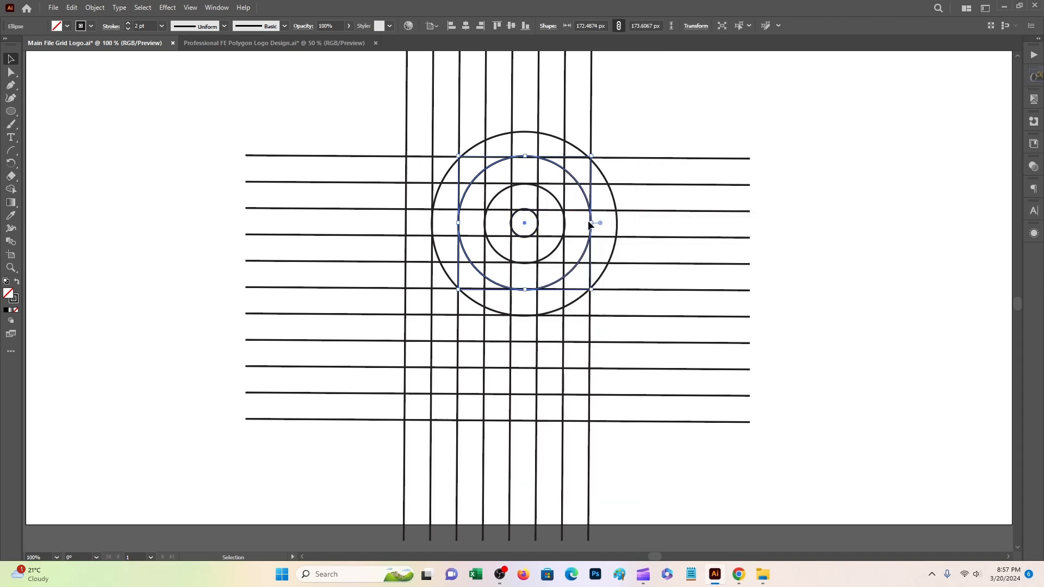
pyautogui.moveTo(523, 222); pyautogui.dragTo(468, 220)
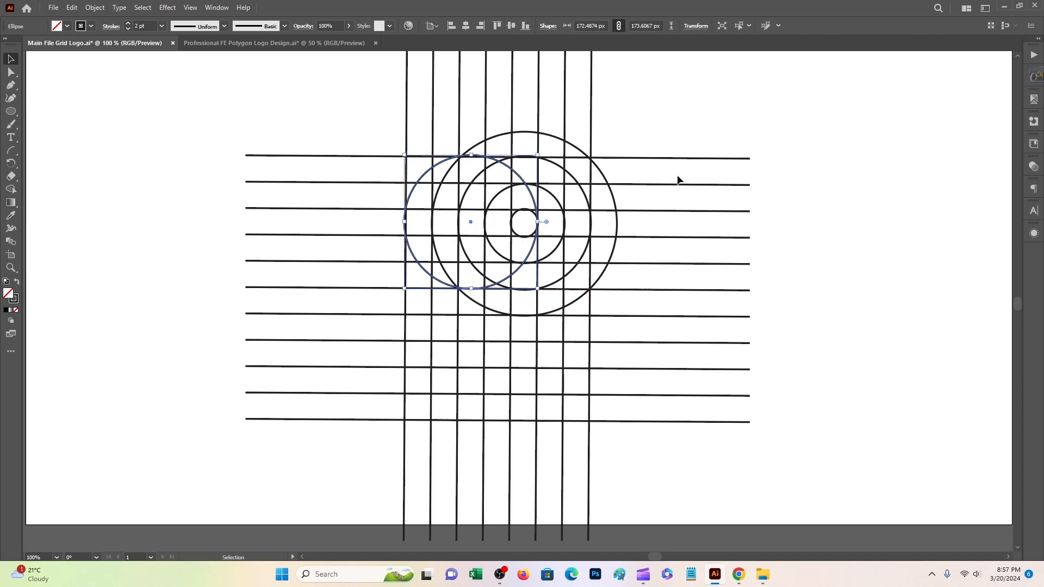
# Group the small center circle with the three larger concentric circles around it
pyautogui.click(687, 125)
pyautogui.click(522, 314)
pyautogui.hotkey('ctrl', '+')
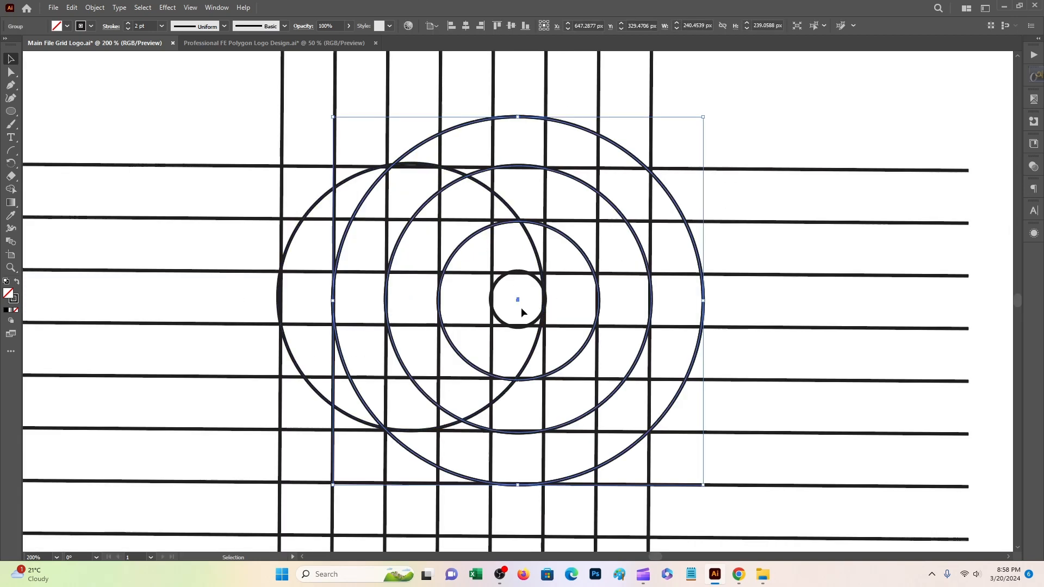
pyautogui.keyDown('shift'); pyautogui.click(496, 280); pyautogui.keyUp('shift')
pyautogui.rightClick(498, 284)
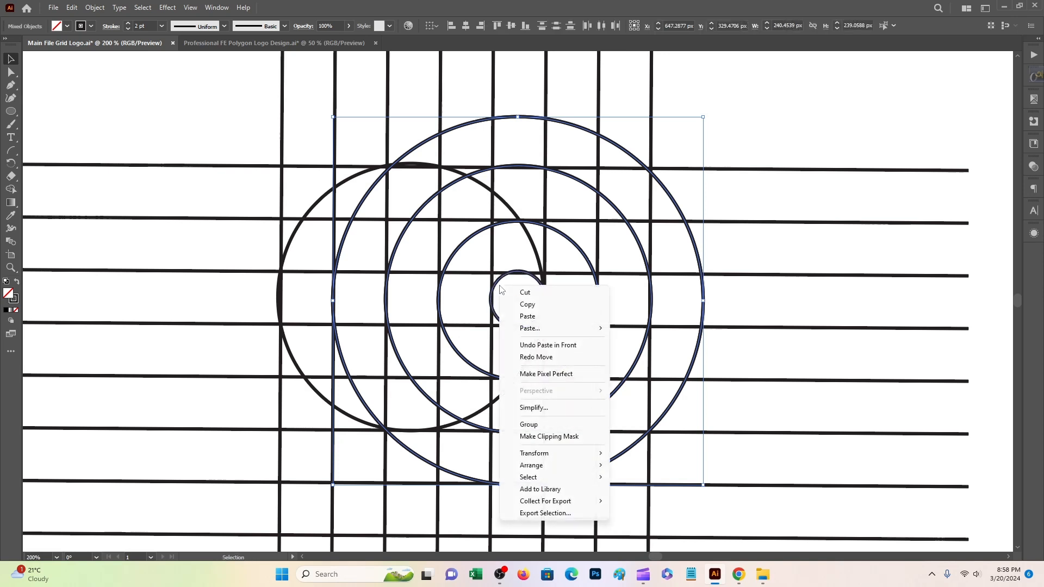
pyautogui.click(540, 426)
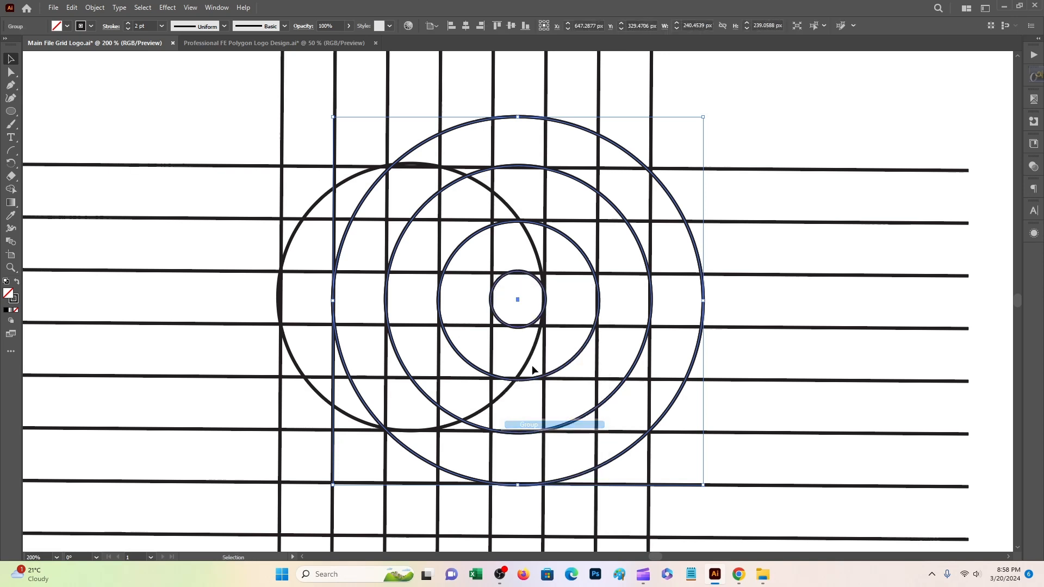
# Paste a copy of the circle group in front, centering it between the third and fourth vertical and eighth and ninth horizontal lines
pyautogui.rightClick(517, 283)
pyautogui.click(557, 303)
pyautogui.rightClick(510, 284)
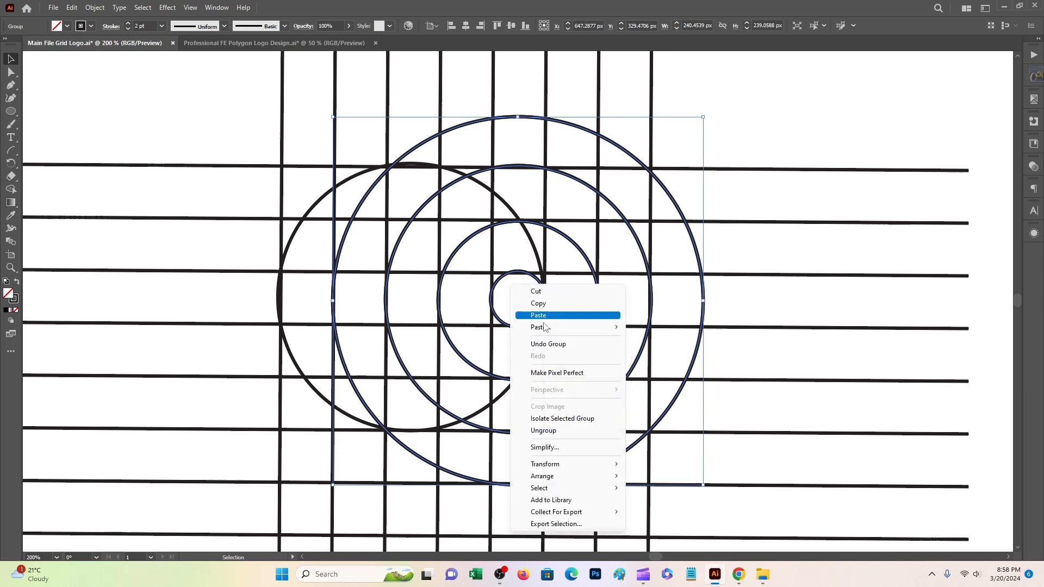
pyautogui.moveTo(590, 327)
pyautogui.click(660, 328)
pyautogui.scroll(-2, 554, 293)
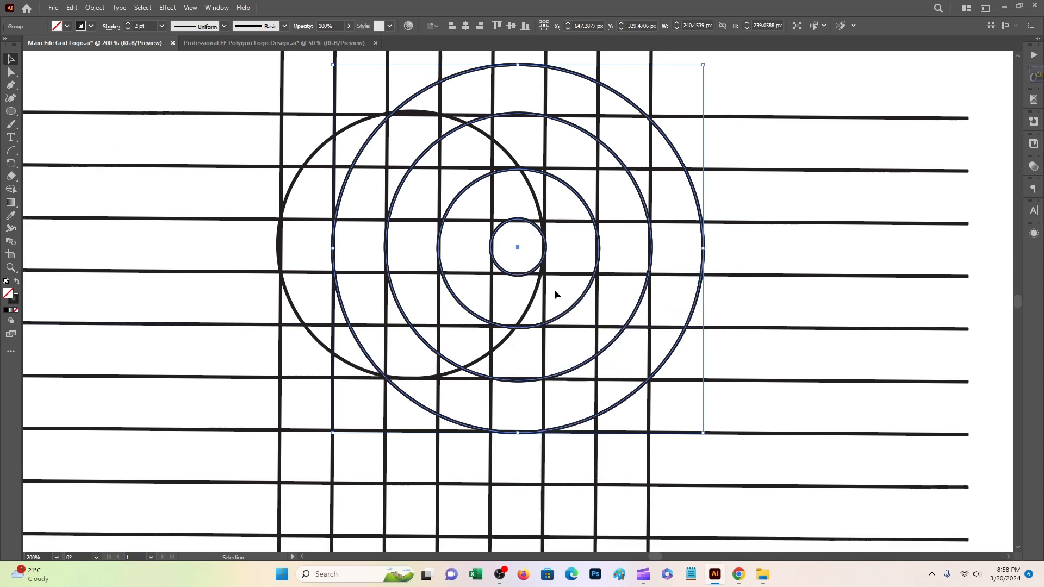
pyautogui.moveTo(494, 349); pyautogui.dragTo(442, 416)
pyautogui.click(506, 247)
pyautogui.scroll(-5, 454, 386)
pyautogui.scroll(-2, 454, 387)
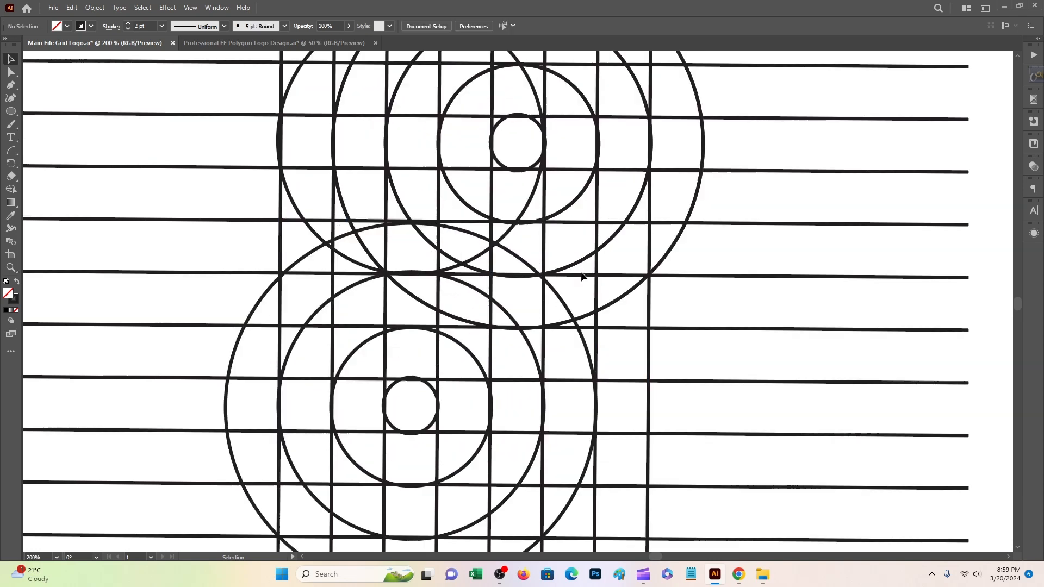
# Paste a copy of the separate 172 px circle in front and fit it between the third and eighth vertical and sixth and eleventh horizontal lines
pyautogui.scroll(3, 582, 279)
pyautogui.scroll(-1, 583, 278)
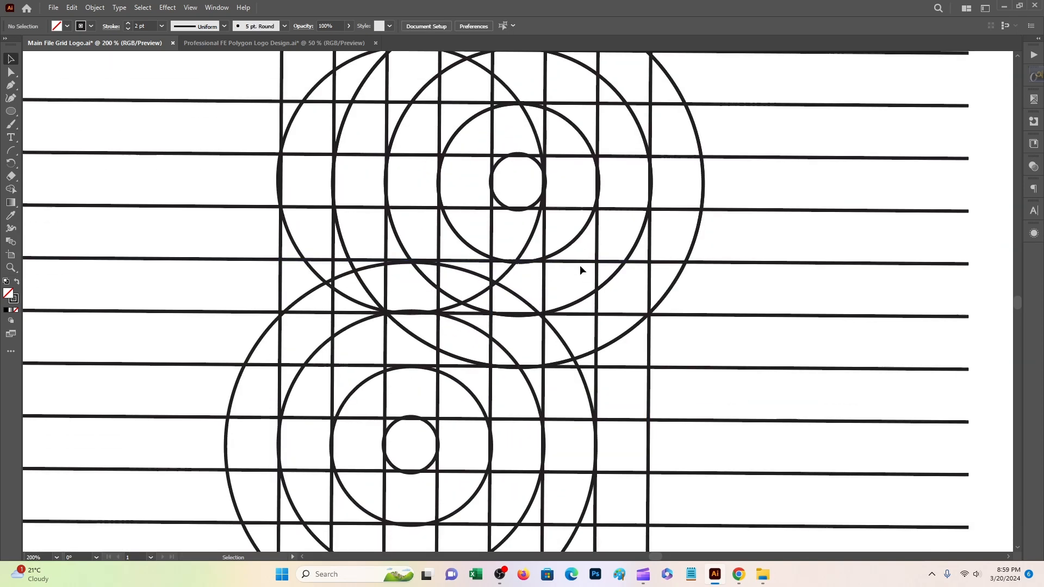
pyautogui.click(533, 241)
pyautogui.rightClick(531, 239)
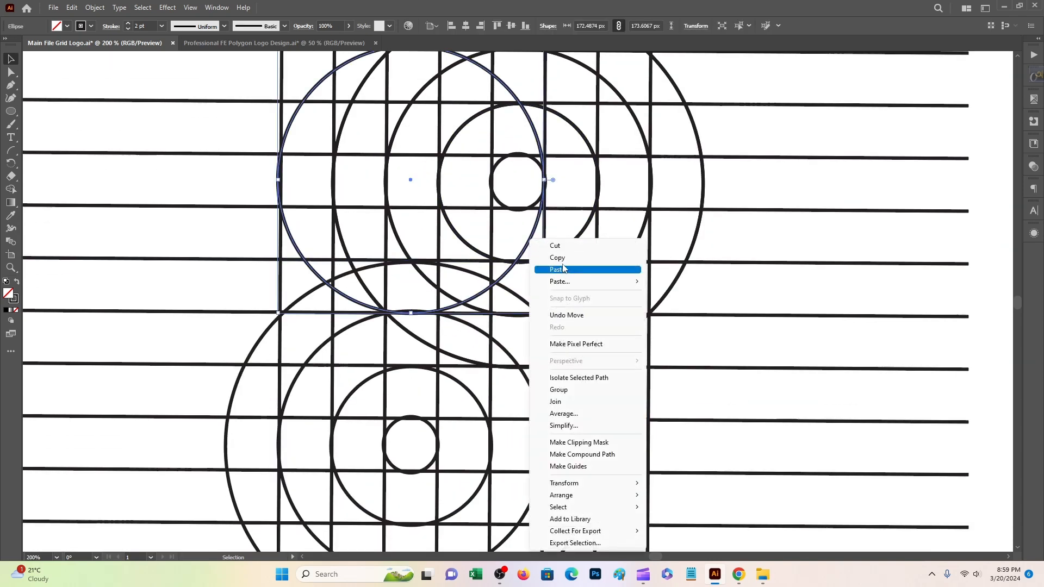
pyautogui.click(564, 269)
pyautogui.rightClick(528, 243)
pyautogui.moveTo(561, 288)
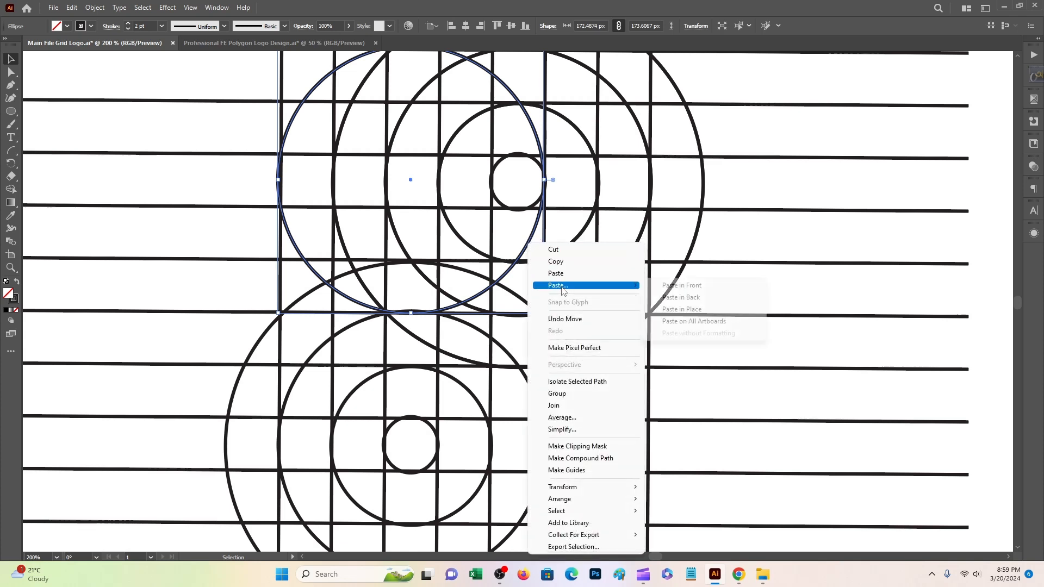
pyautogui.click(680, 286)
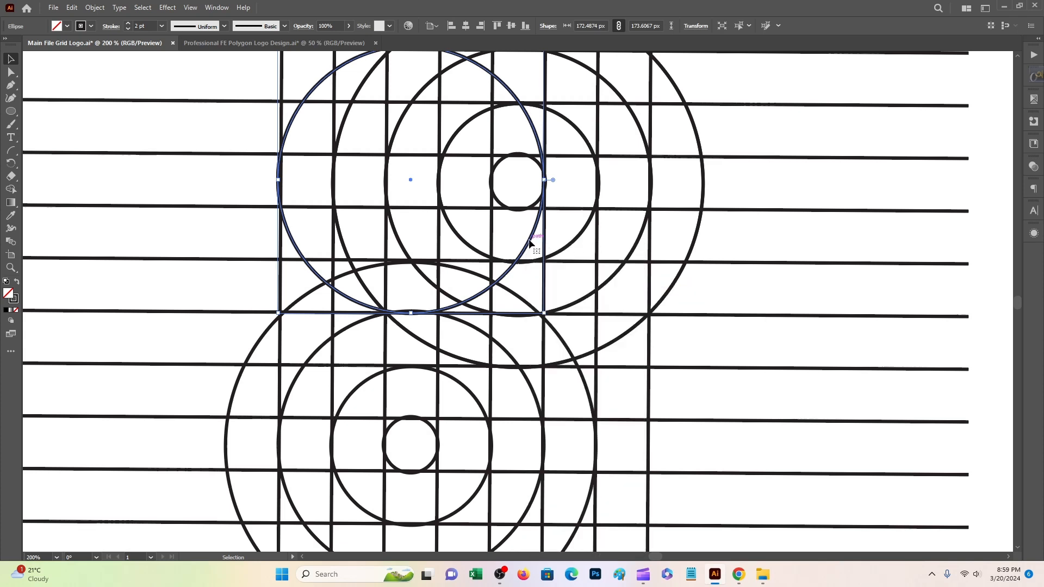
pyautogui.moveTo(530, 243); pyautogui.dragTo(605, 401)
pyautogui.scroll(-5, 605, 401)
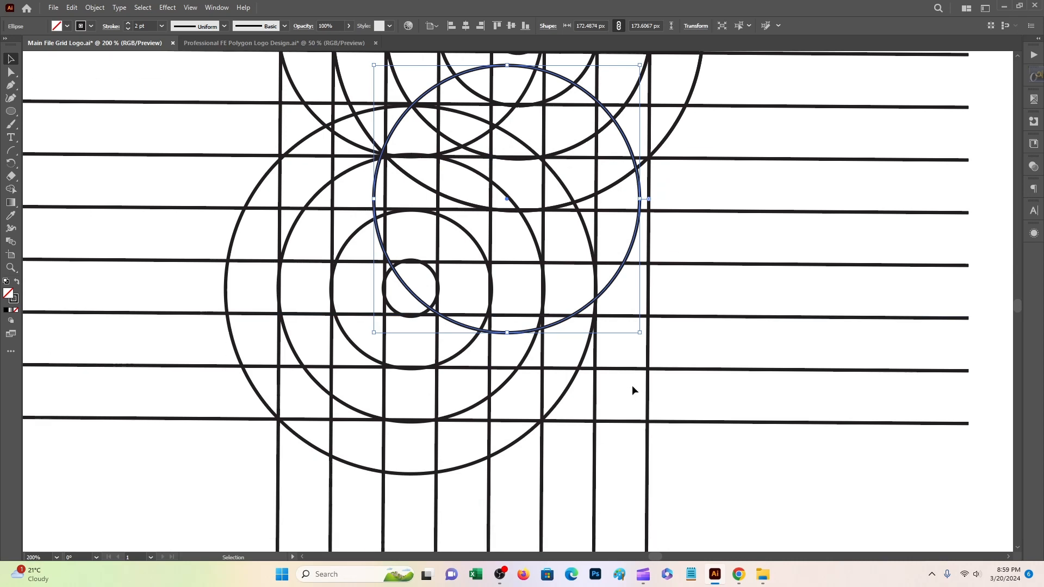
pyautogui.moveTo(613, 281); pyautogui.dragTo(624, 371)
# Examine up close how the overlapping circles meet the grid lines
pyautogui.click(207, 237)
pyautogui.hotkey('ctrl', '+')
pyautogui.hotkey('ctrl', '+')
pyautogui.hotkey('ctrl', '+')
pyautogui.scroll(15, 207, 237)
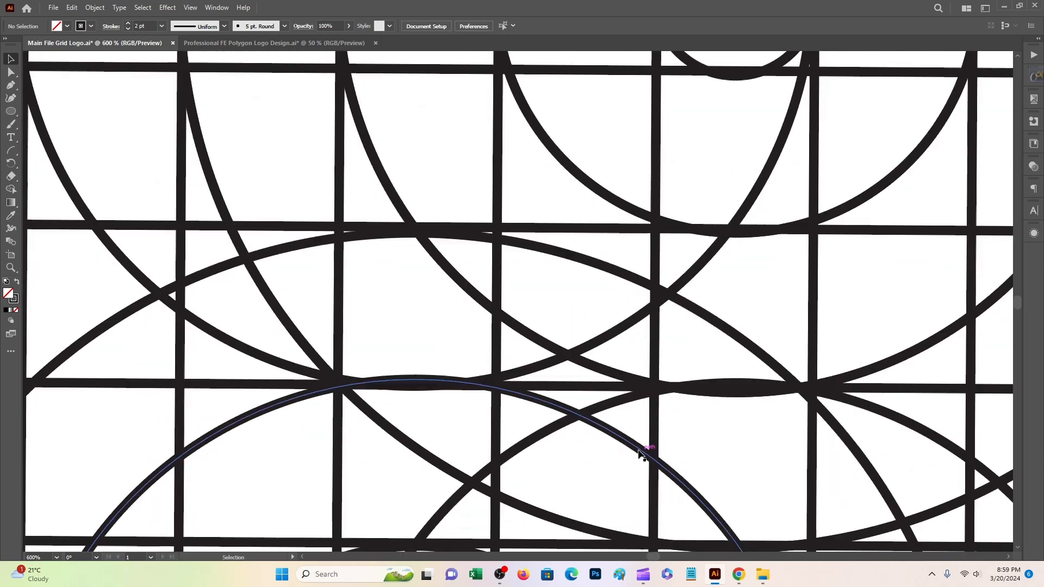
pyautogui.click(641, 454)
pyautogui.scroll(11, 426, 261)
pyautogui.scroll(-2, 413, 226)
# Select all the grid lines and circles and group them
pyautogui.hotkey('ctrl', '-')
pyautogui.hotkey('ctrl', '-')
pyautogui.hotkey('ctrl', '-')
pyautogui.hotkey('ctrl', '-')
pyautogui.hotkey('ctrl', '-')
pyautogui.hotkey('ctrl', 'a')
pyautogui.hotkey('ctrl', 'g')
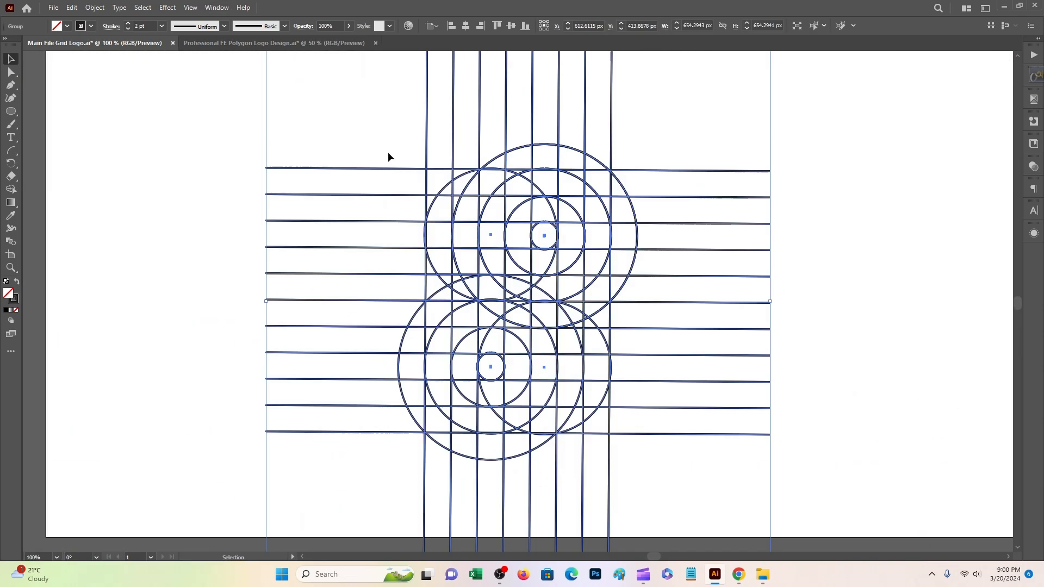
# Select the whole construction grid with its circles and set the stroke to None
pyautogui.click(385, 139)
pyautogui.scroll(-2, 381, 128)
pyautogui.moveTo(348, 83); pyautogui.dragTo(781, 399)
pyautogui.click(80, 28)
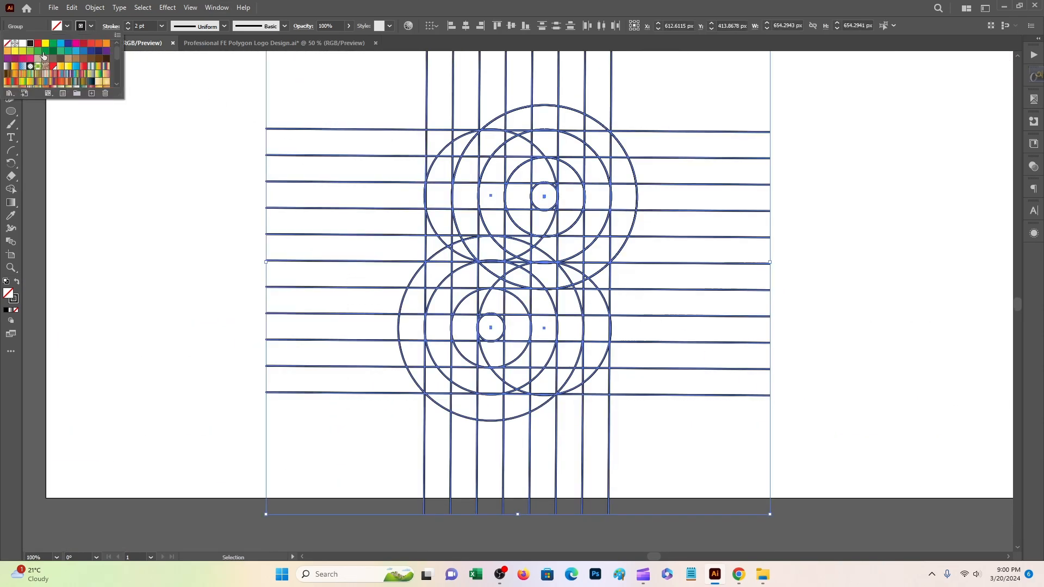
pyautogui.click(7, 43)
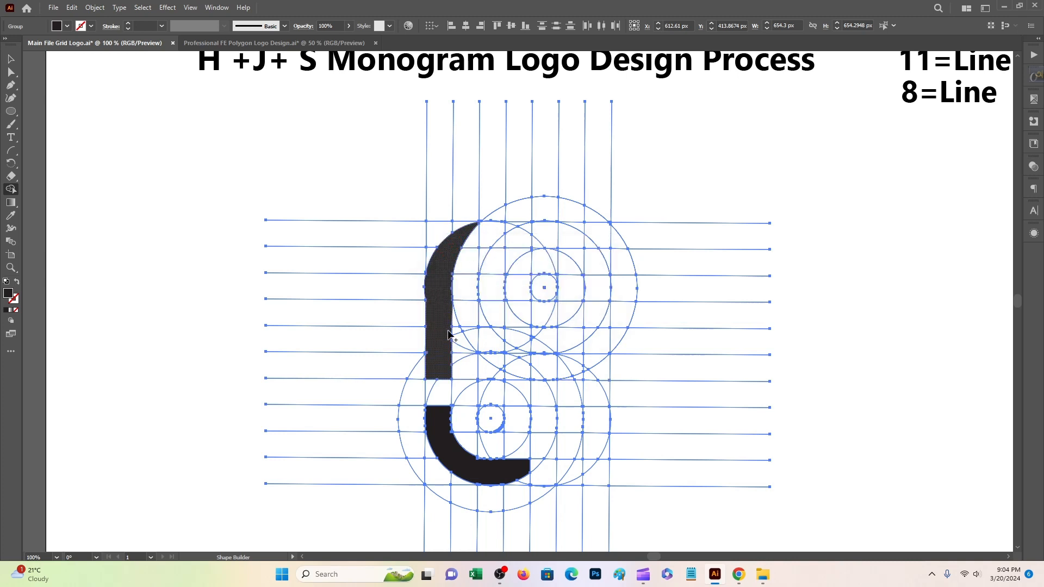
# Merge grid regions with Shape Builder to form the monogram's remaining arch, stems and H crossbars in black
pyautogui.moveTo(449, 334)
pyautogui.mouseDown()
pyautogui.moveTo(489, 419)
pyautogui.moveTo(566, 233)
pyautogui.moveTo(602, 268)
pyautogui.moveTo(545, 340)
pyautogui.moveTo(541, 375)
pyautogui.mouseUp()
pyautogui.scroll(-1, 602, 268)
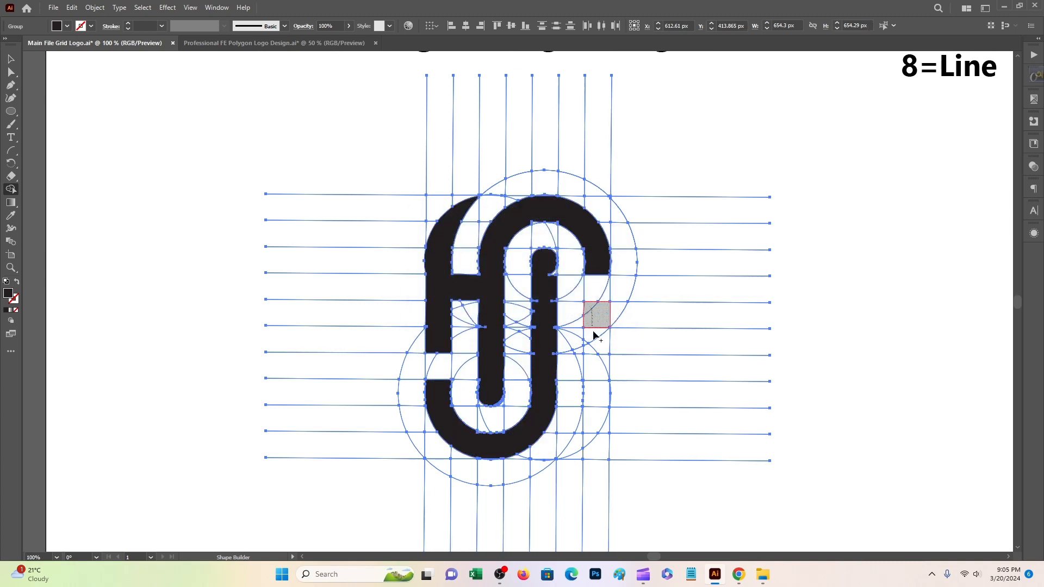
pyautogui.moveTo(593, 332); pyautogui.dragTo(571, 449)
pyautogui.moveTo(544, 367); pyautogui.dragTo(606, 369)
# Merge the leftover slivers along the lower bowl and the adjoining H stems into the black shape with Shape Builder
pyautogui.hotkey('ctrl', '+')
pyautogui.hotkey('ctrl', '+')
pyautogui.hotkey('ctrl', '+')
pyautogui.scroll(-3, 321, 311)
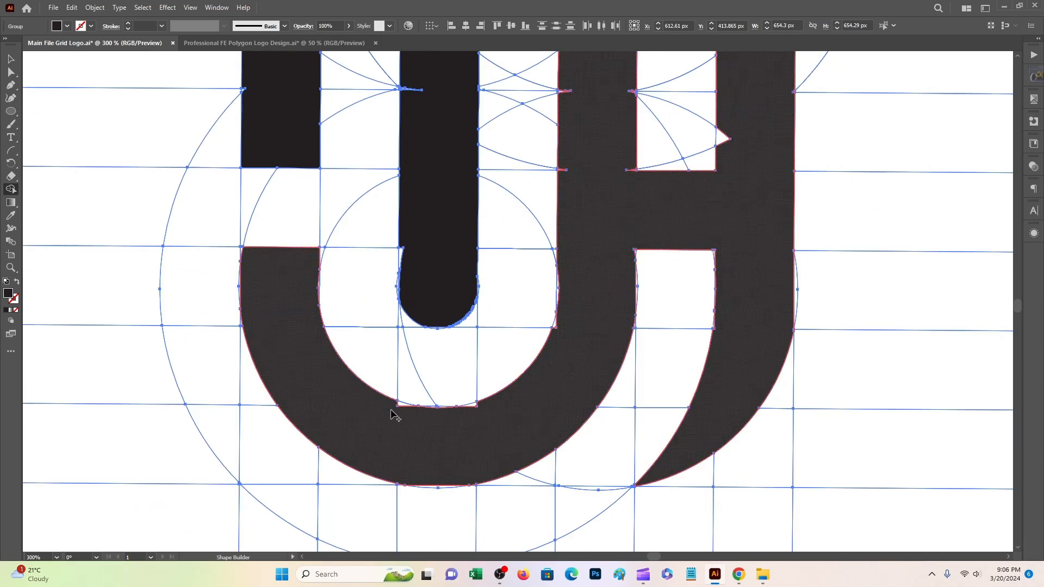
pyautogui.moveTo(390, 410); pyautogui.dragTo(472, 405)
pyautogui.scroll(1, 544, 370)
pyautogui.moveTo(553, 367); pyautogui.dragTo(573, 347)
pyautogui.scroll(2, 576, 326)
pyautogui.scroll(2, 590, 315)
pyautogui.moveTo(625, 166); pyautogui.dragTo(566, 142)
pyautogui.scroll(-3, 598, 217)
pyautogui.moveTo(730, 269)
pyautogui.mouseDown()
pyautogui.moveTo(712, 265)
pyautogui.moveTo(722, 243)
pyautogui.mouseUp()
pyautogui.scroll(-3, 718, 294)
pyautogui.moveTo(416, 239); pyautogui.dragTo(399, 250)
# Merge the remaining slivers inside the upper arch and along the edges of the stems and lower bowl into the black shape
pyautogui.hotkey('ctrl', '+')
pyautogui.hotkey('ctrl', '+')
pyautogui.scroll(10, 748, 344)
pyautogui.scroll(10, 707, 299)
pyautogui.hscroll(2, 669, 250)
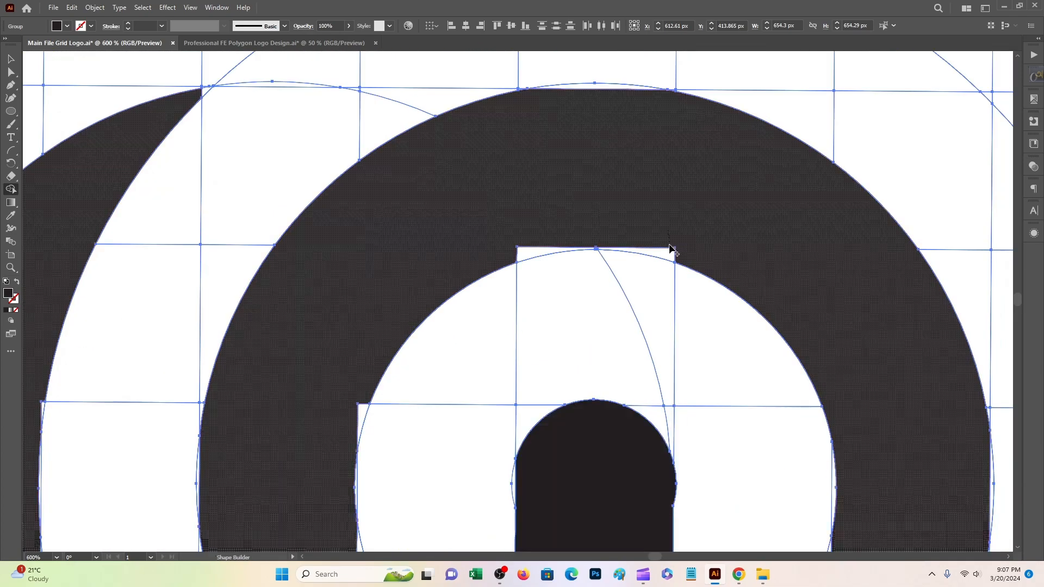
pyautogui.hscroll(-3, 673, 250)
pyautogui.scroll(-3, 598, 299)
pyautogui.moveTo(443, 361); pyautogui.dragTo(280, 213)
pyautogui.scroll(-8, 281, 245)
pyautogui.hscroll(3, 281, 244)
pyautogui.moveTo(230, 271); pyautogui.dragTo(250, 289)
pyautogui.scroll(-6, 599, 312)
pyautogui.moveTo(227, 124); pyautogui.dragTo(248, 201)
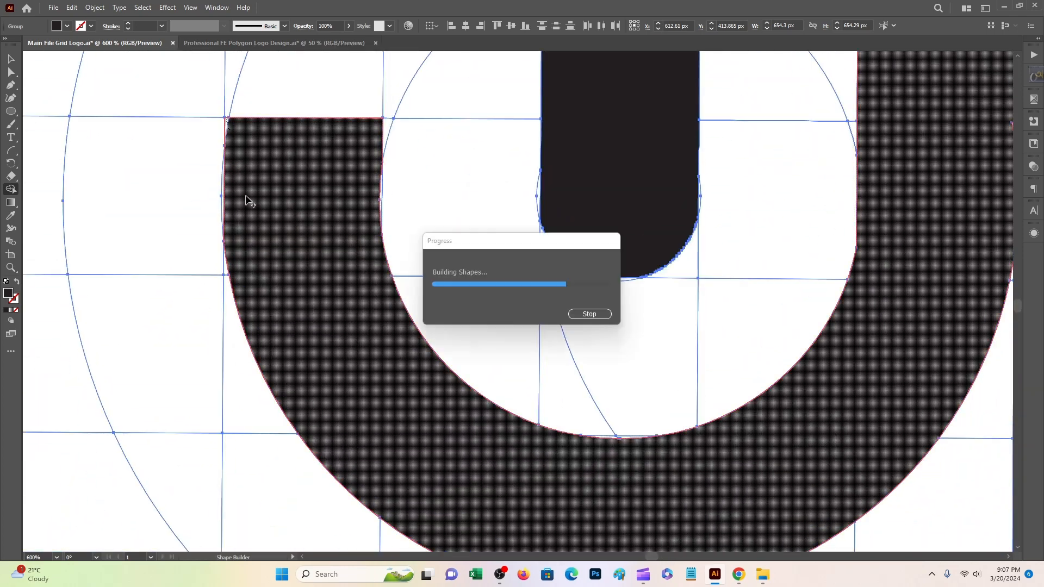
# Select the leftover construction lines and circles with the Magic Wand tool and delete them
pyautogui.scroll(-4, 312, 368)
pyautogui.hscroll(5, 312, 368)
pyautogui.scroll(15, 461, 391)
pyautogui.hotkey('ctrl', '-')
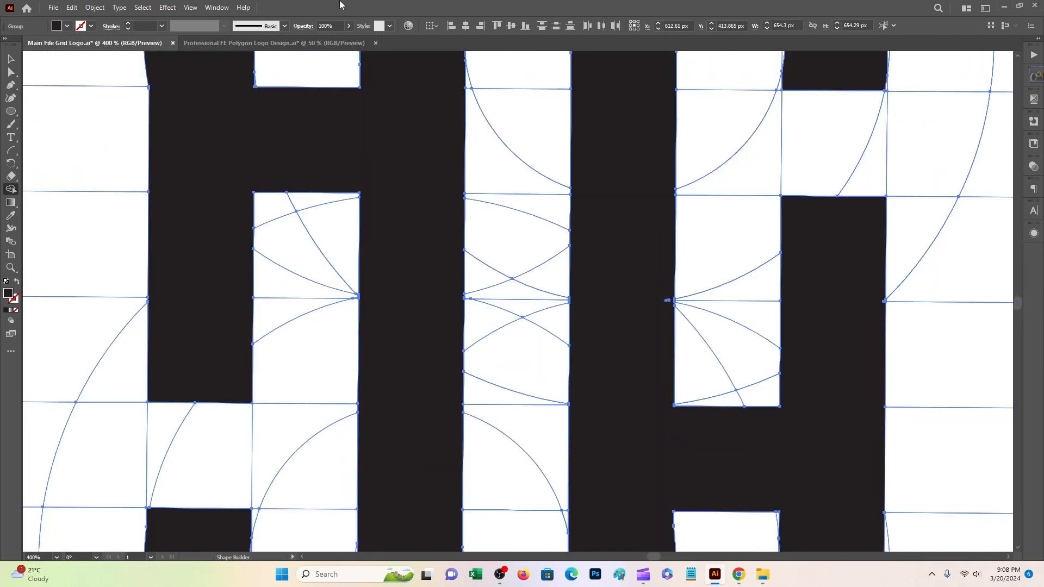
pyautogui.hotkey('ctrl', '-')
pyautogui.hotkey('ctrl', '-')
pyautogui.hotkey('ctrl', '-')
pyautogui.hotkey('ctrl', '-')
pyautogui.press('v')
pyautogui.scroll(-1, 701, 397)
pyautogui.click(11, 333)
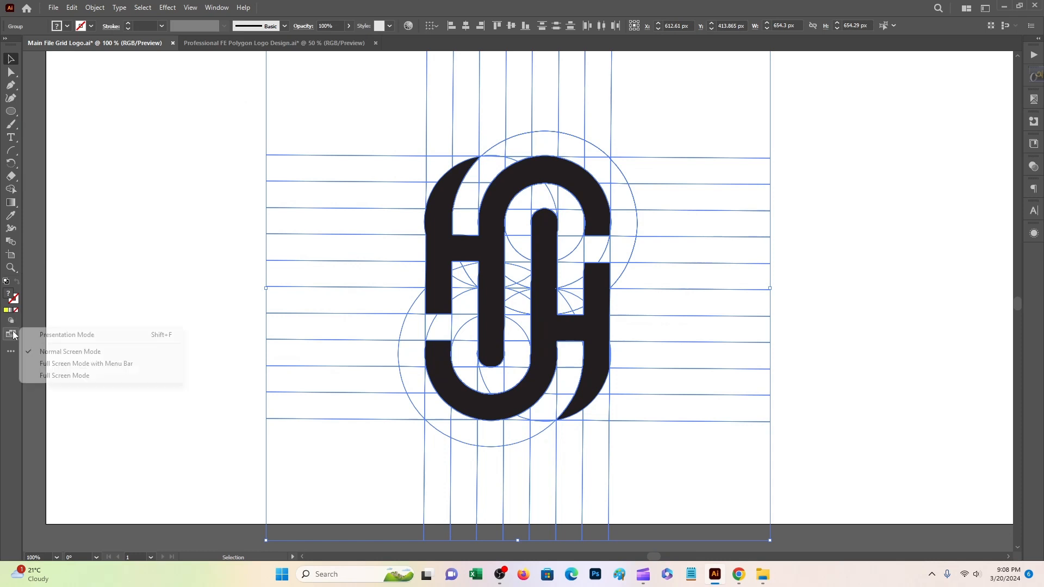
pyautogui.click(10, 351)
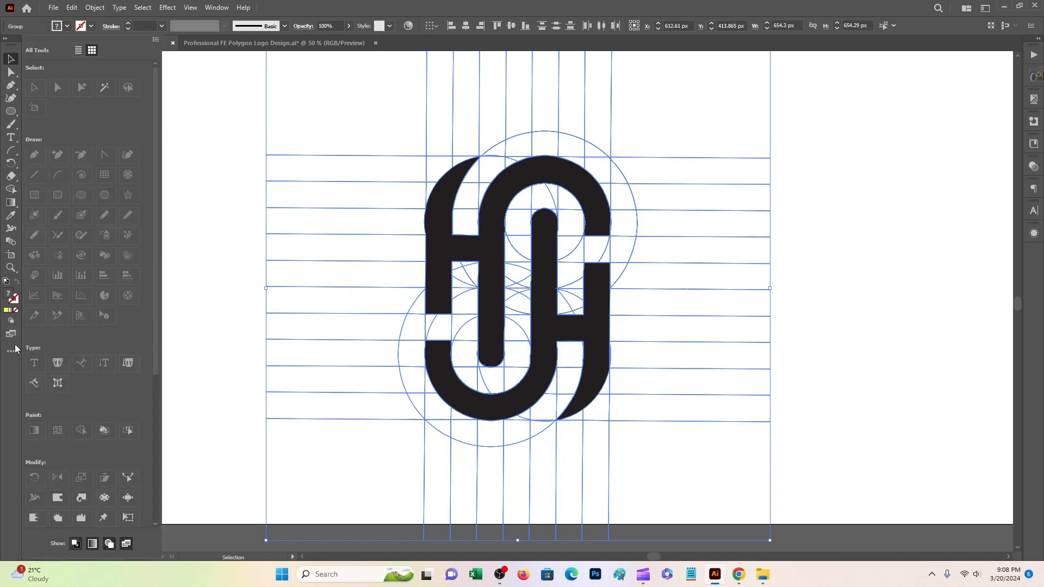
pyautogui.click(427, 179)
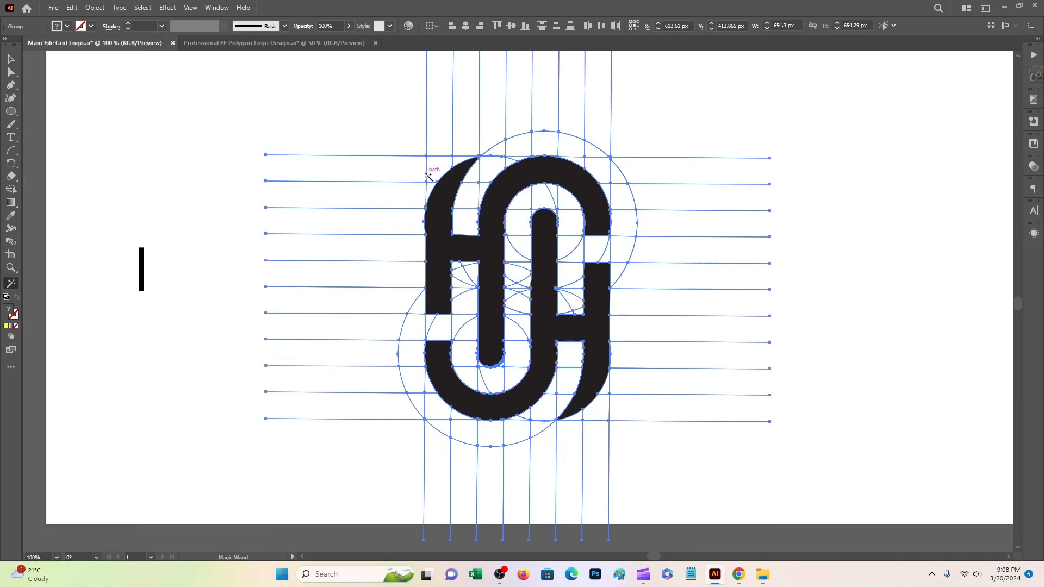
pyautogui.press('Delete')
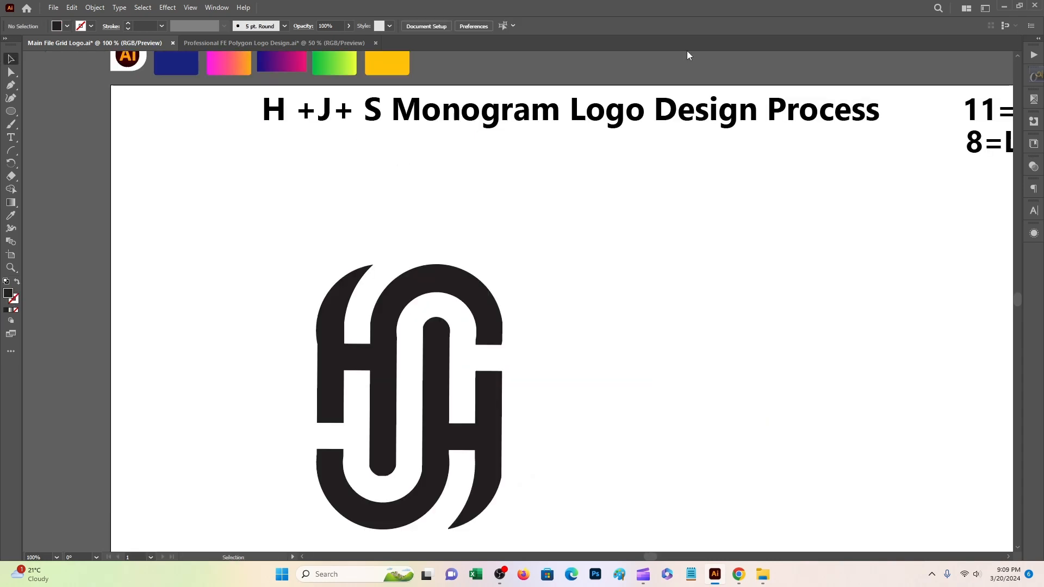
# Move the monogram toward the artboard's left edge and enlarge it proportionally to about 315 × 449 px
pyautogui.hotkey('ctrl', '-')
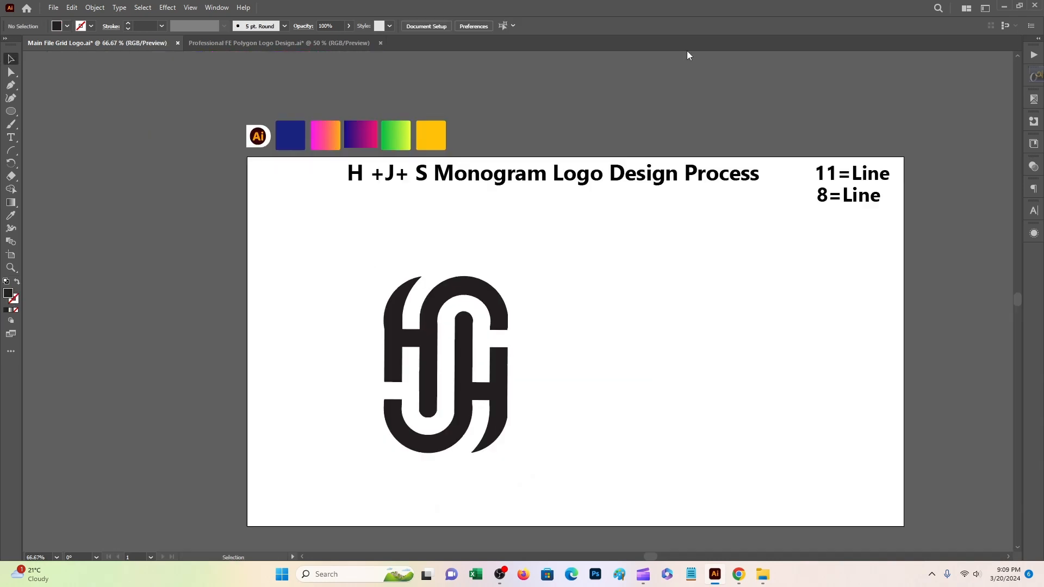
pyautogui.moveTo(492, 319); pyautogui.dragTo(423, 320)
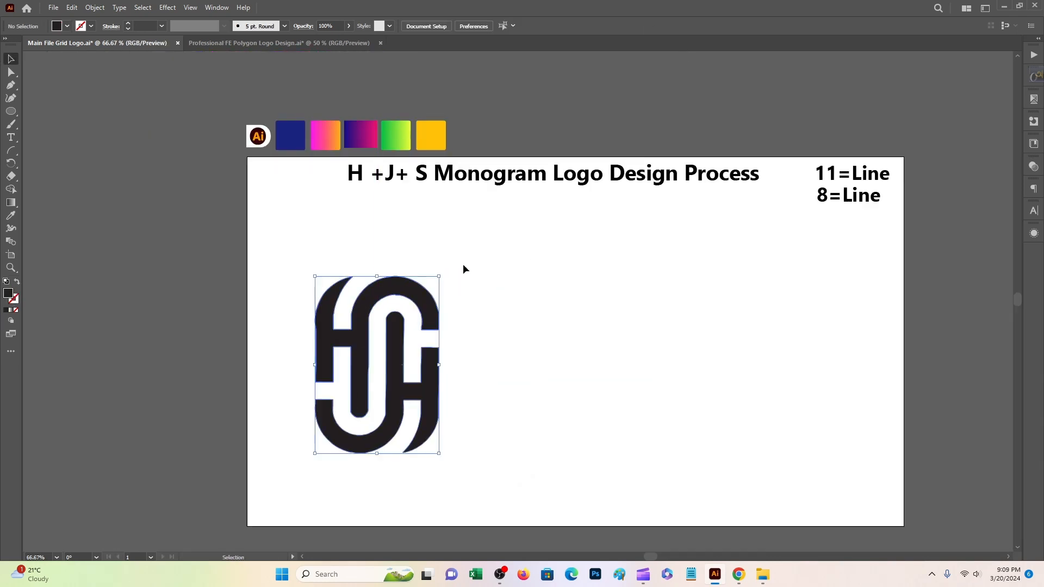
pyautogui.moveTo(439, 279); pyautogui.dragTo(482, 249)
pyautogui.scroll(-2, 543, 337)
pyautogui.moveTo(444, 311); pyautogui.dragTo(408, 312)
# Duplicate the monogram into a row of four across the artboard and move the fourth copy off the artboard's right edge
pyautogui.keyDown('alt'); pyautogui.moveTo(409, 312); pyautogui.dragTo(926, 326); pyautogui.keyUp('alt')
pyautogui.moveTo(382, 213); pyautogui.dragTo(378, 214)
pyautogui.moveTo(498, 242); pyautogui.dragTo(488, 246)
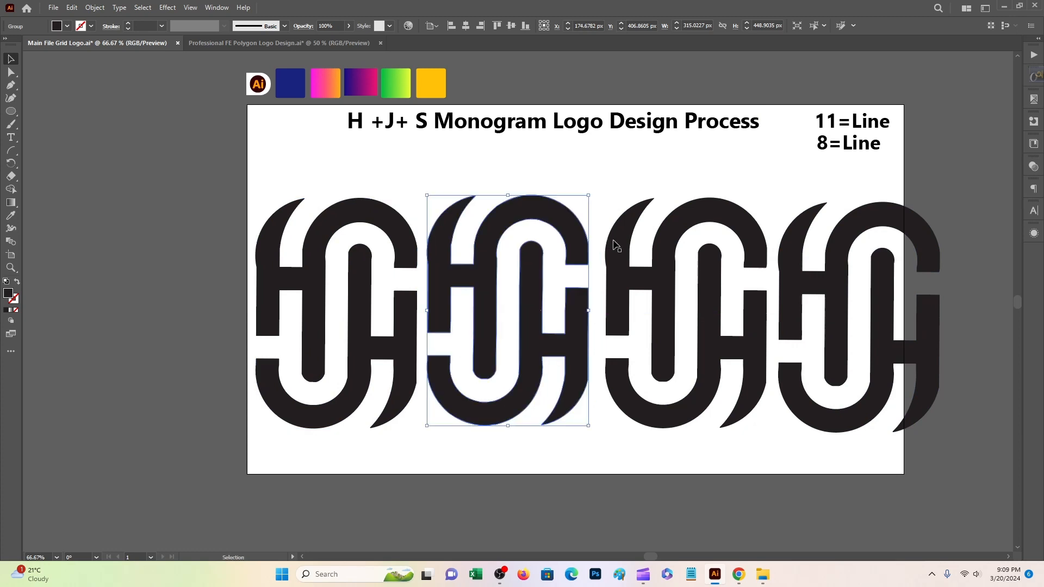
pyautogui.moveTo(653, 248); pyautogui.dragTo(647, 248)
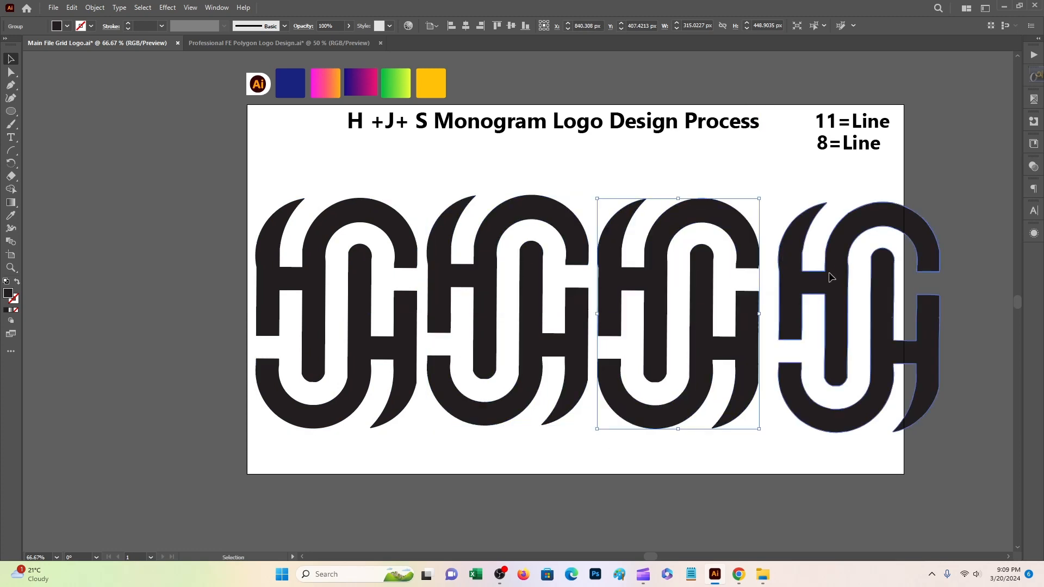
pyautogui.moveTo(833, 276); pyautogui.dragTo(804, 273)
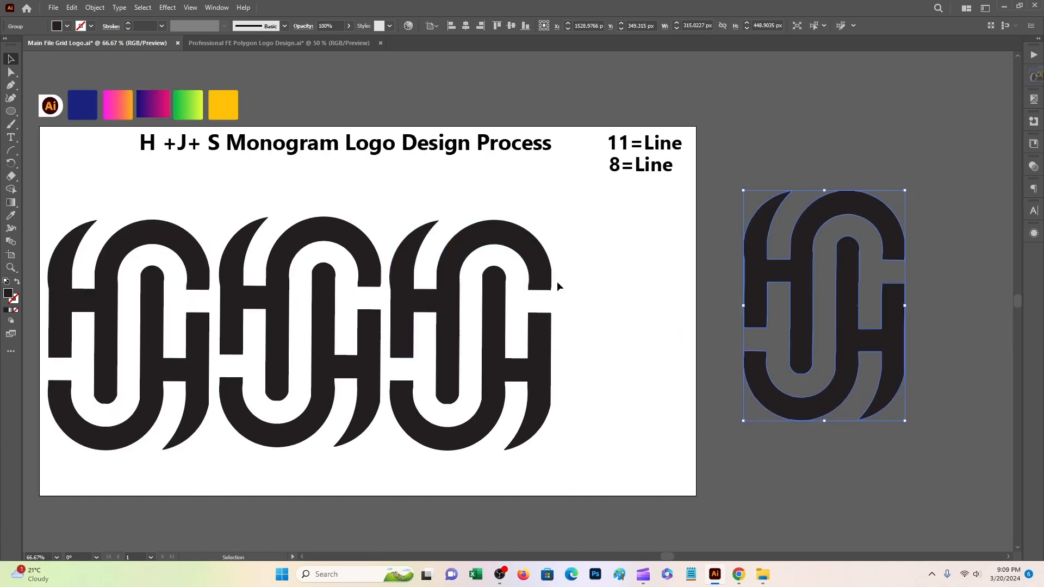
# Move the third and second monograms rightward to open gaps between the three copies on the artboard
pyautogui.hscroll(-3, 556, 281)
pyautogui.moveTo(628, 308); pyautogui.dragTo(692, 305)
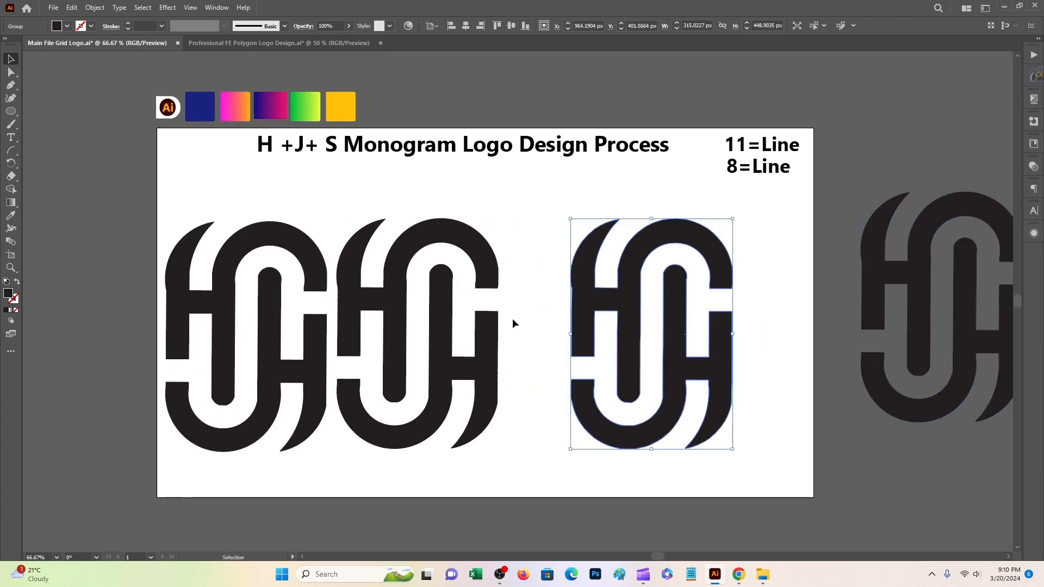
pyautogui.moveTo(439, 326); pyautogui.dragTo(466, 327)
# Distribute the three artboard monograms horizontally, align their top edges, and shift the row toward the artboard's center
pyautogui.moveTo(310, 228); pyautogui.dragTo(605, 140)
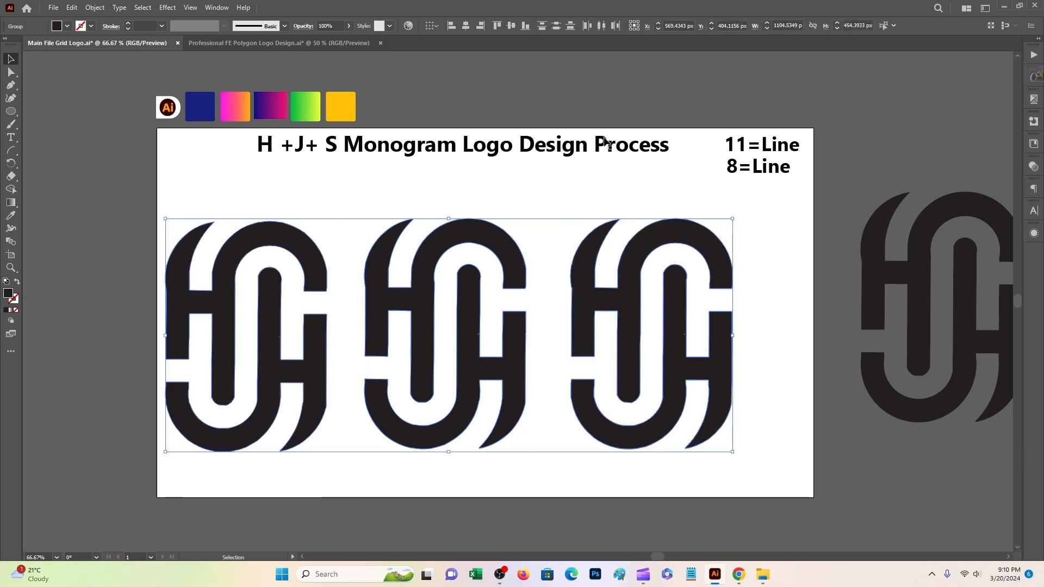
pyautogui.click(600, 27)
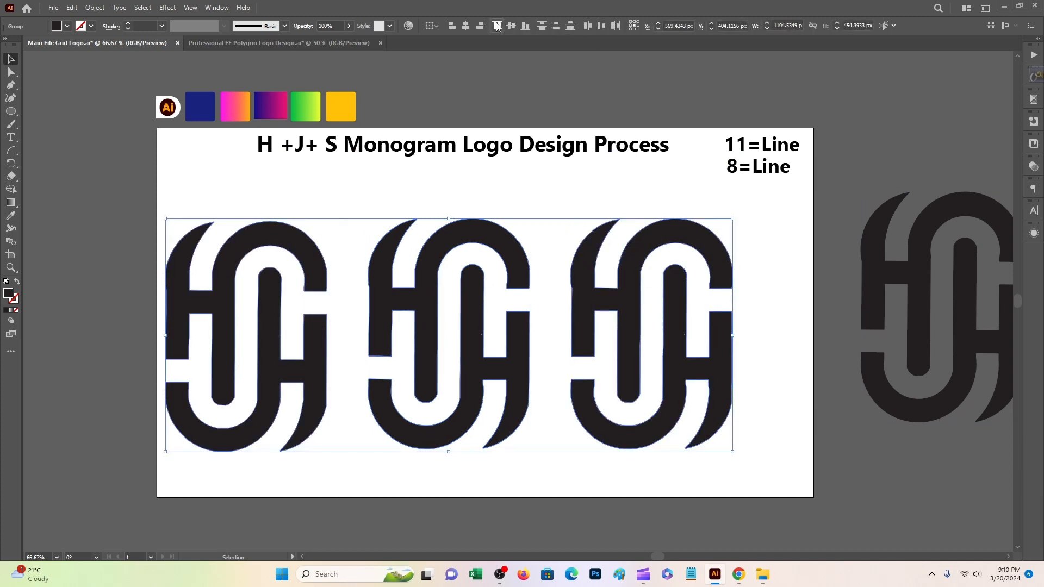
pyautogui.click(497, 26)
pyautogui.moveTo(522, 268); pyautogui.dragTo(555, 267)
pyautogui.click(530, 181)
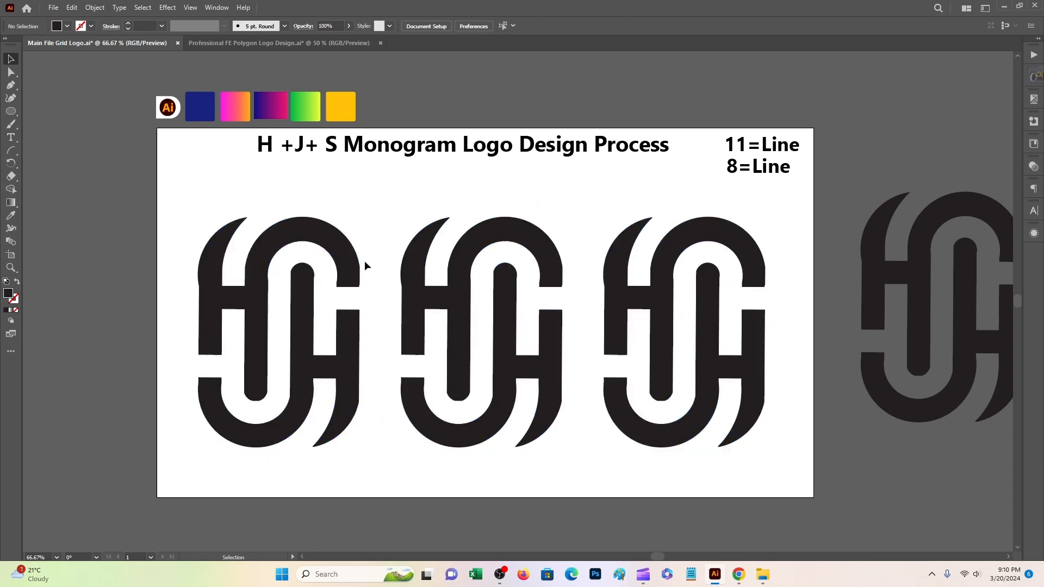
# Fill the leftmost monogram with the green-to-yellow gradient sampled from the color swatches above the artboard using the Eyedropper
pyautogui.click(260, 277)
pyautogui.click(10, 216)
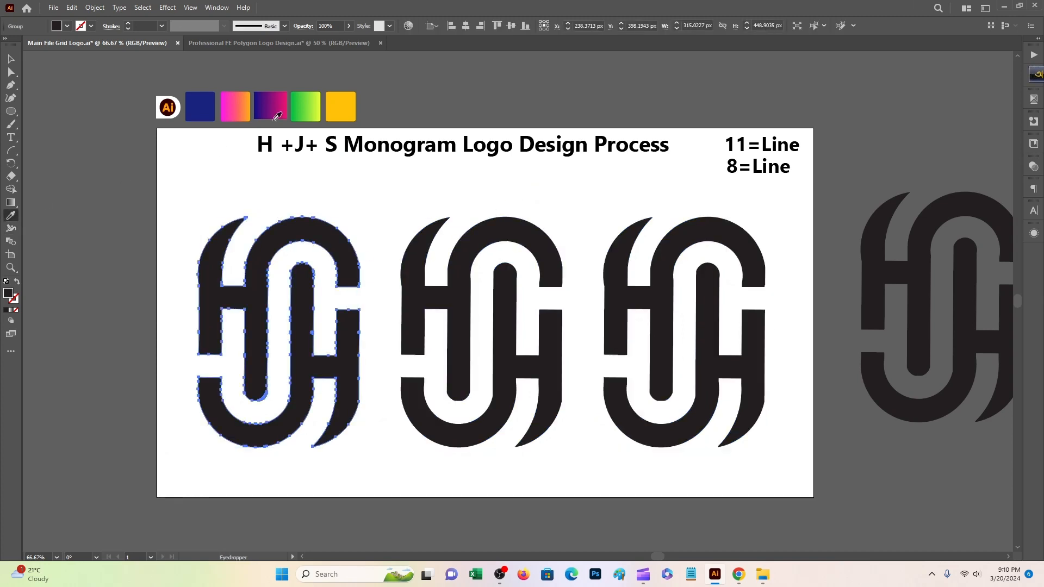
pyautogui.click(307, 98)
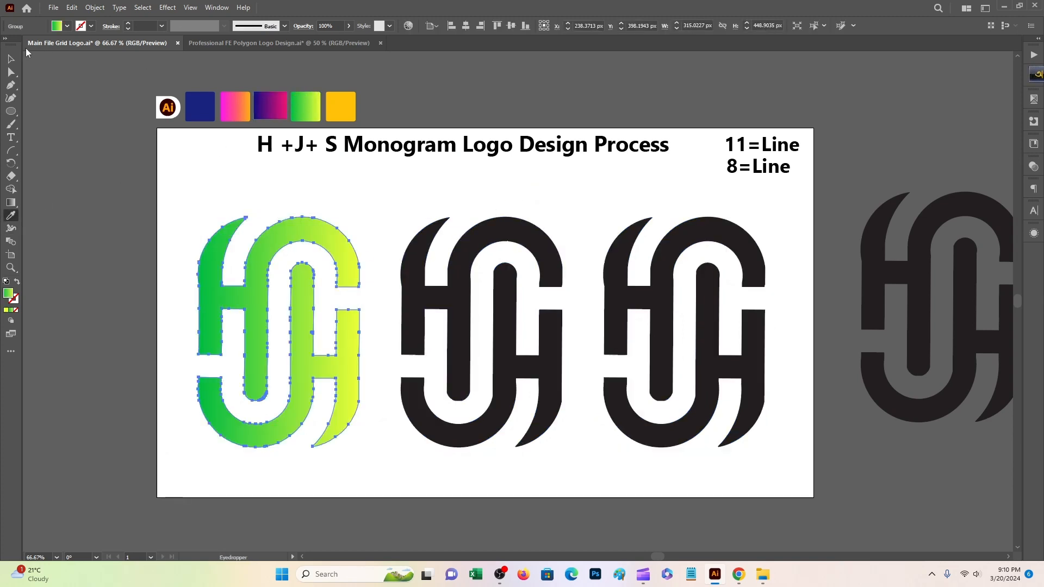
pyautogui.click(11, 58)
# Fill the middle monogram with the pink-to-orange gradient sampled from the swatches using the Eyedropper
pyautogui.click(494, 228)
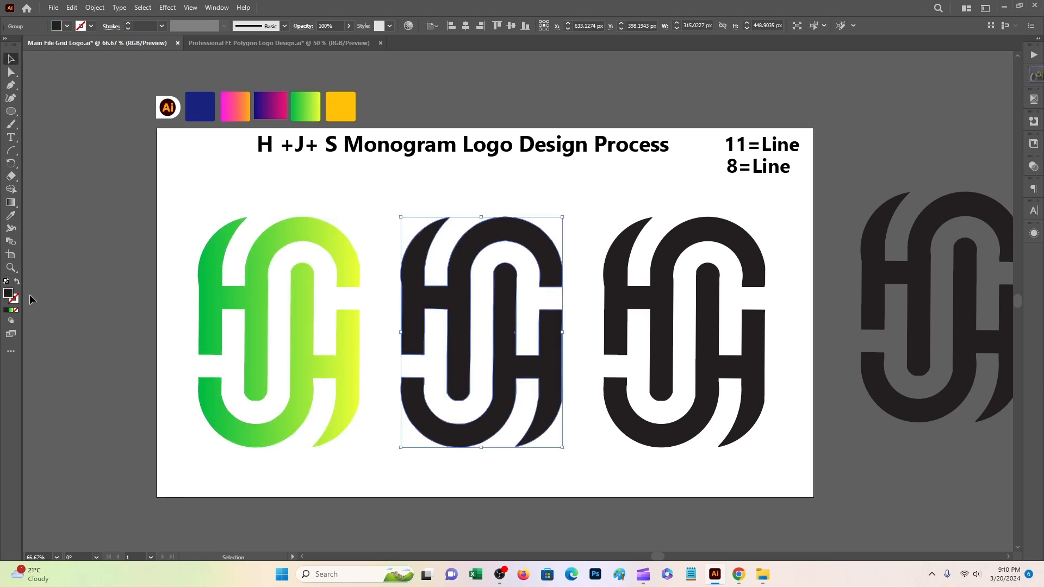
pyautogui.click(11, 216)
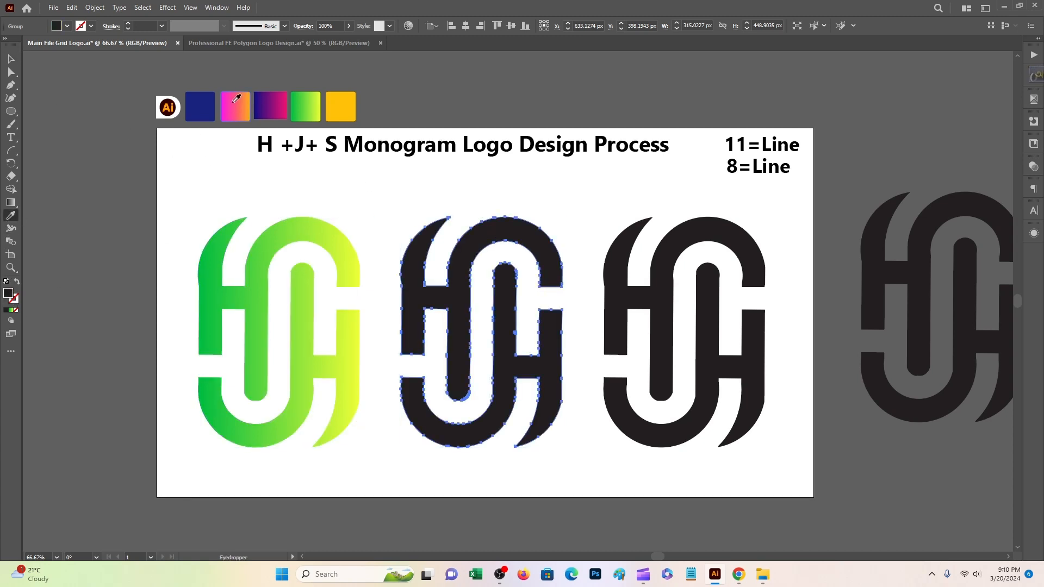
pyautogui.click(229, 109)
pyautogui.click(11, 58)
pyautogui.click(170, 175)
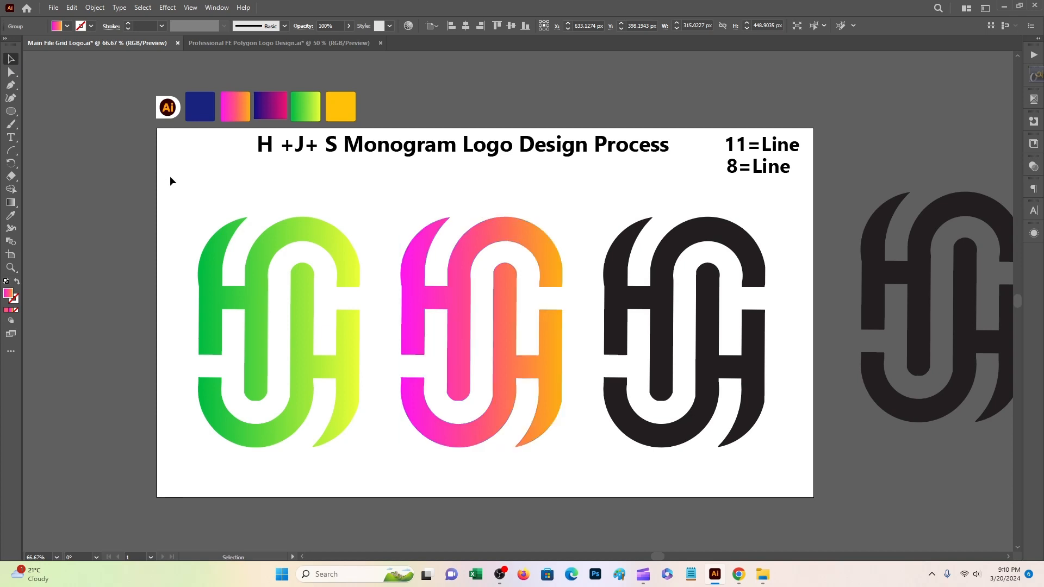
# Fill the rightmost artboard monogram with the navy-to-magenta gradient sampled from the swatches using the Eyedropper
pyautogui.click(668, 261)
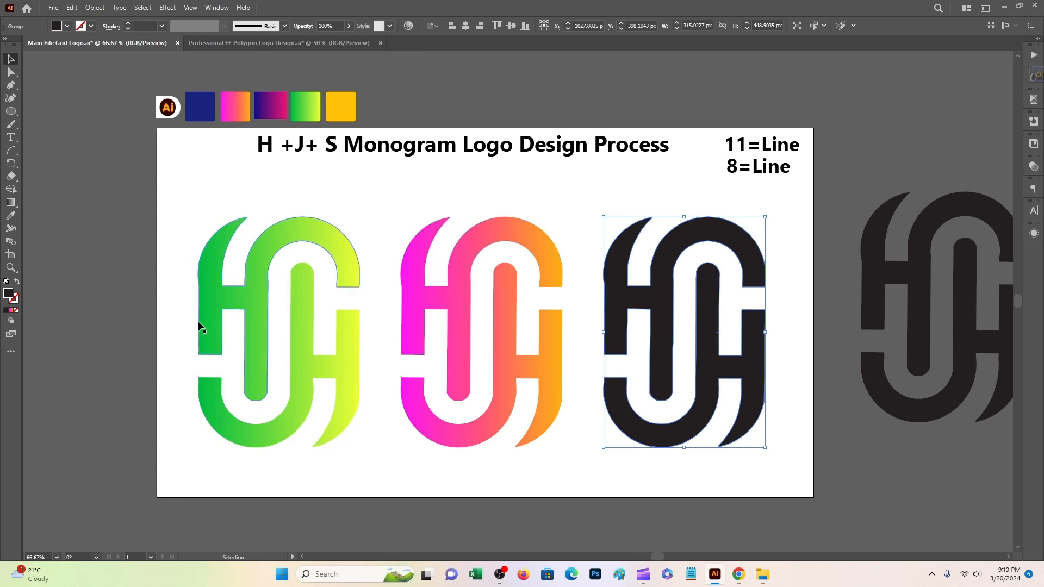
pyautogui.click(10, 215)
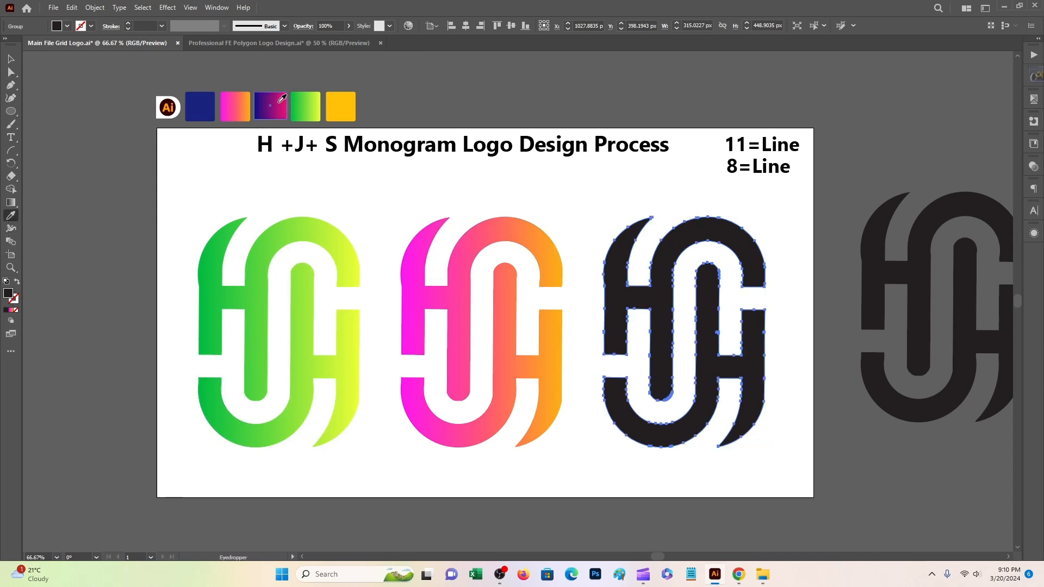
pyautogui.click(282, 99)
pyautogui.click(9, 59)
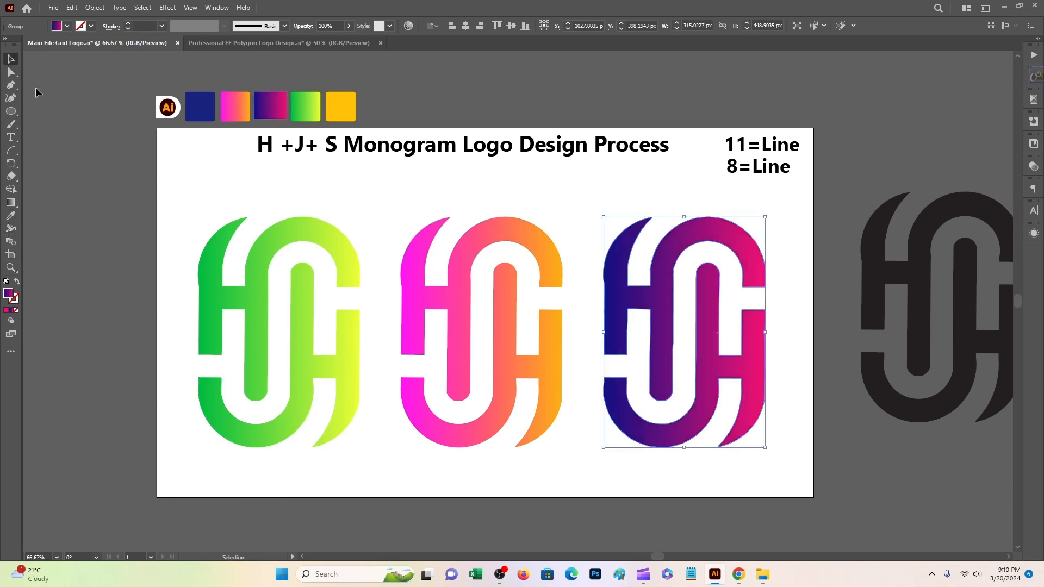
pyautogui.click(317, 263)
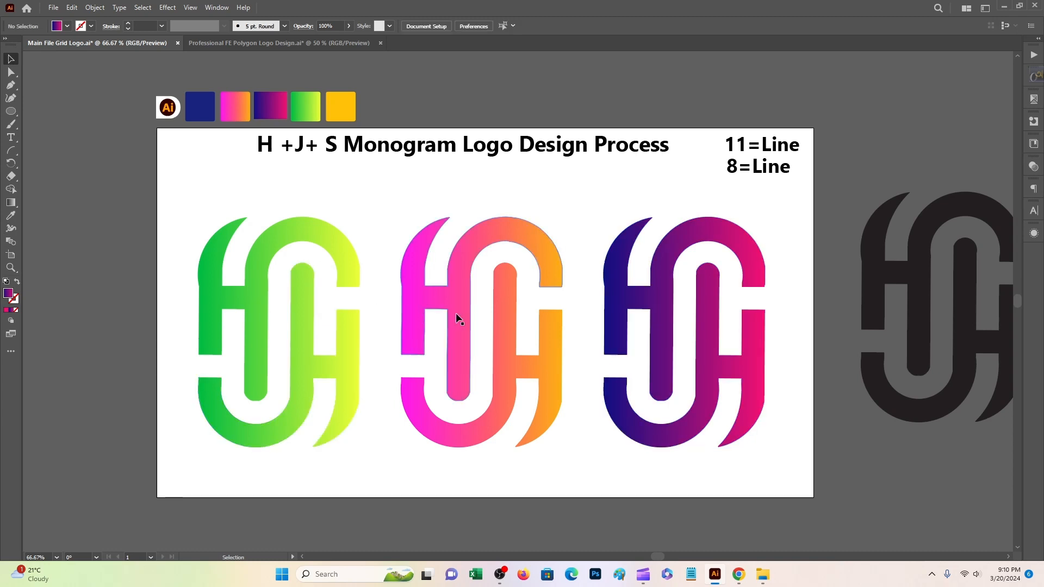
# Swap the green and pink monograms so pink-orange is on the left and green is in the middle
pyautogui.moveTo(456, 312); pyautogui.dragTo(406, 338)
pyautogui.moveTo(323, 235); pyautogui.dragTo(585, 255)
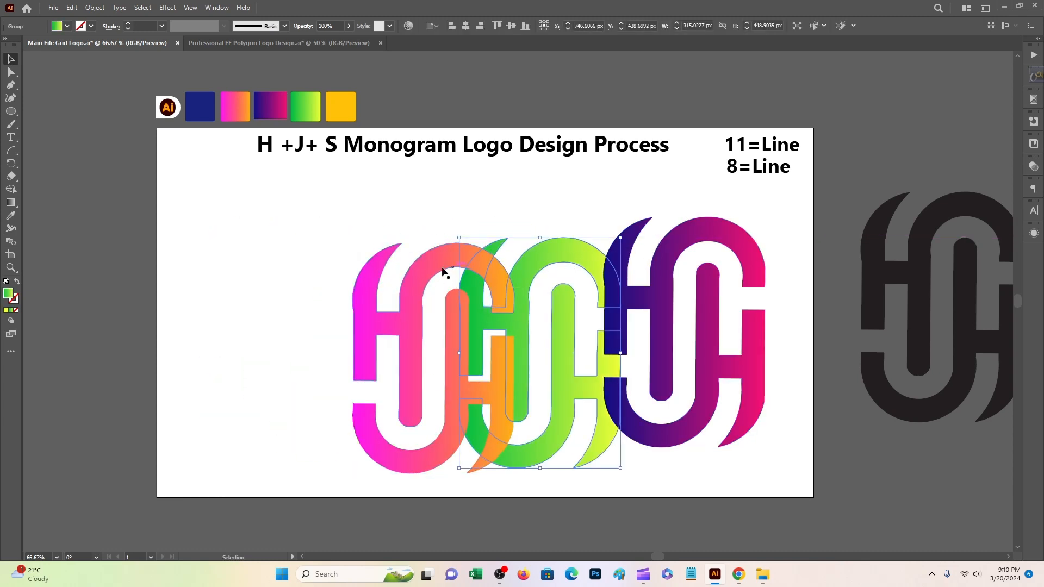
pyautogui.moveTo(437, 271); pyautogui.dragTo(293, 246)
pyautogui.moveTo(495, 285); pyautogui.dragTo(462, 269)
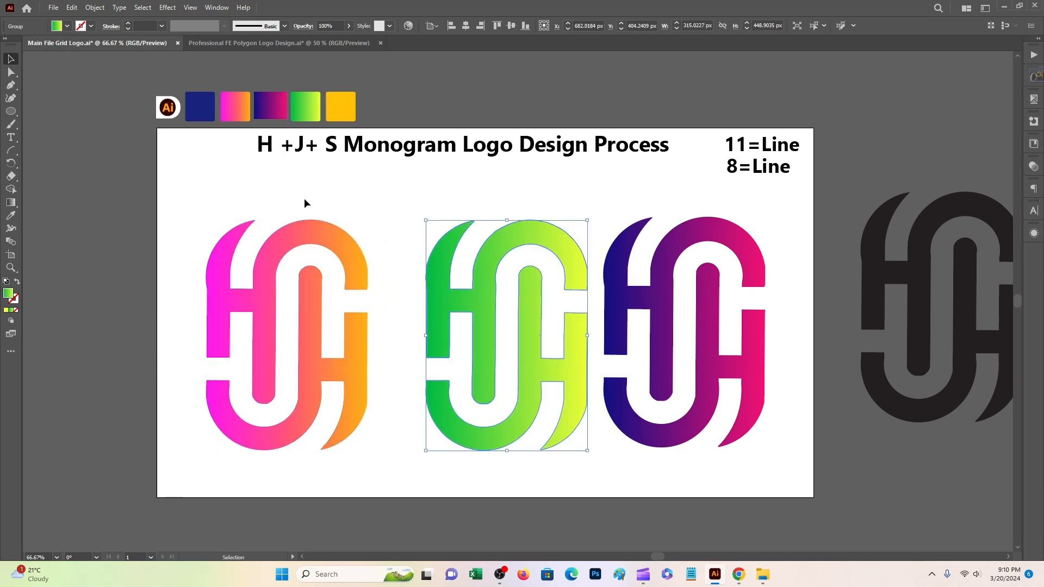
# Distribute the three gradient monograms horizontally and align their top edges
pyautogui.moveTo(297, 194); pyautogui.dragTo(694, 321)
pyautogui.click(586, 26)
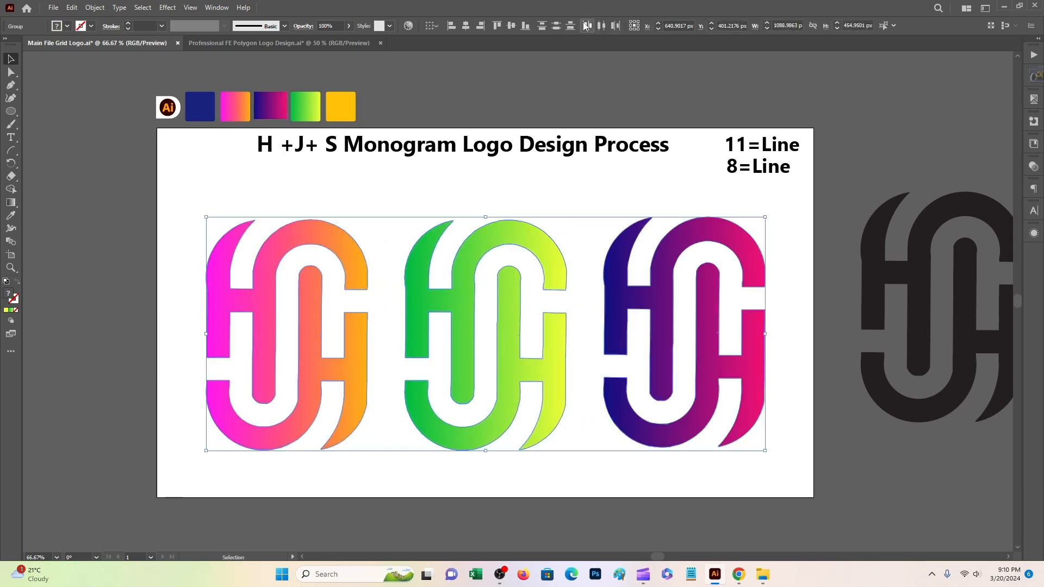
pyautogui.click(498, 26)
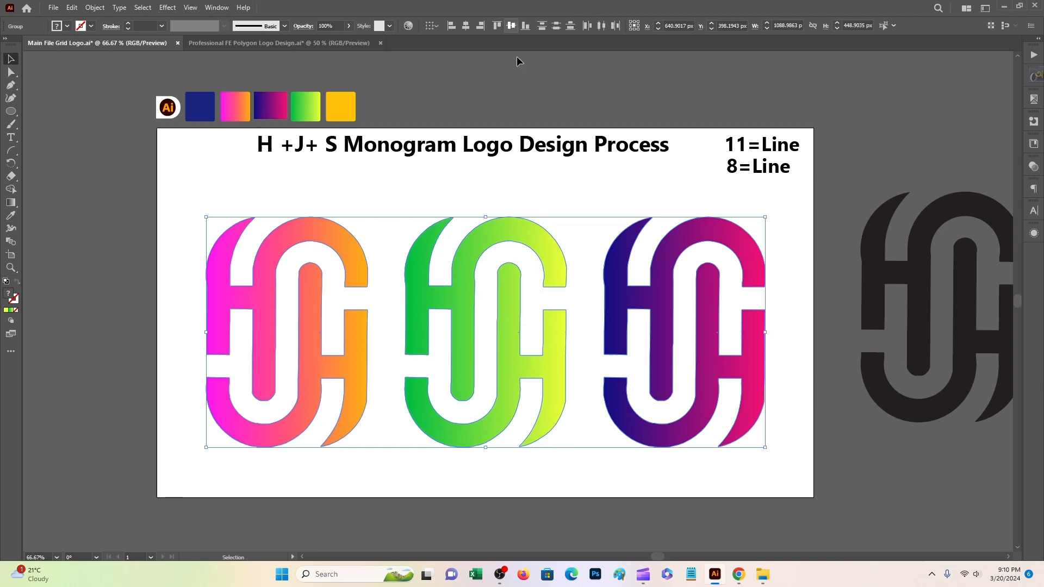
pyautogui.click(537, 178)
# Apply a Drop Shadow to the pink-orange monogram with Multiply mode, 75% opacity, 7 px X and Y offsets and 5 px blur
pyautogui.click(271, 246)
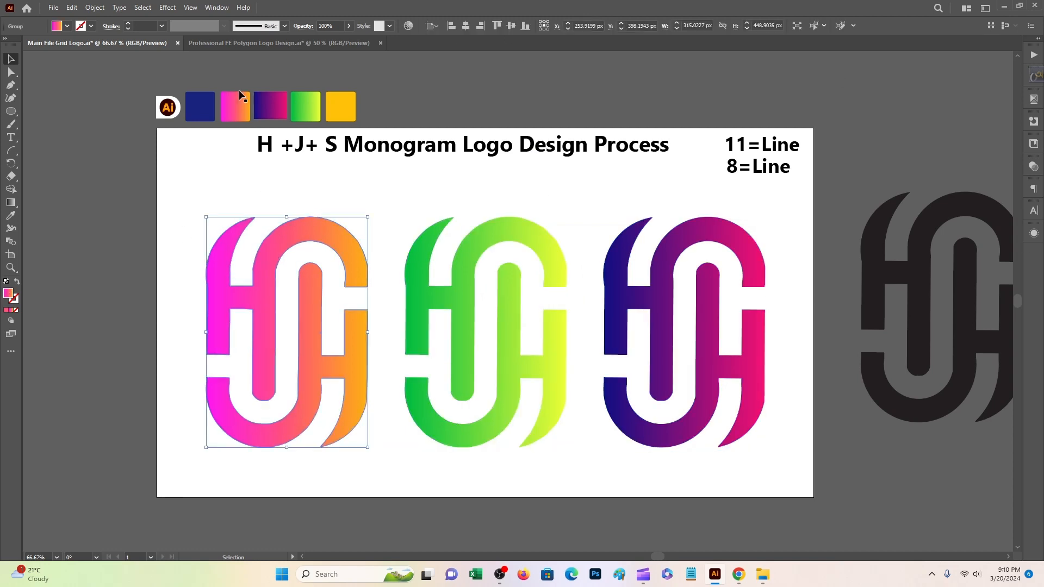
pyautogui.click(144, 8)
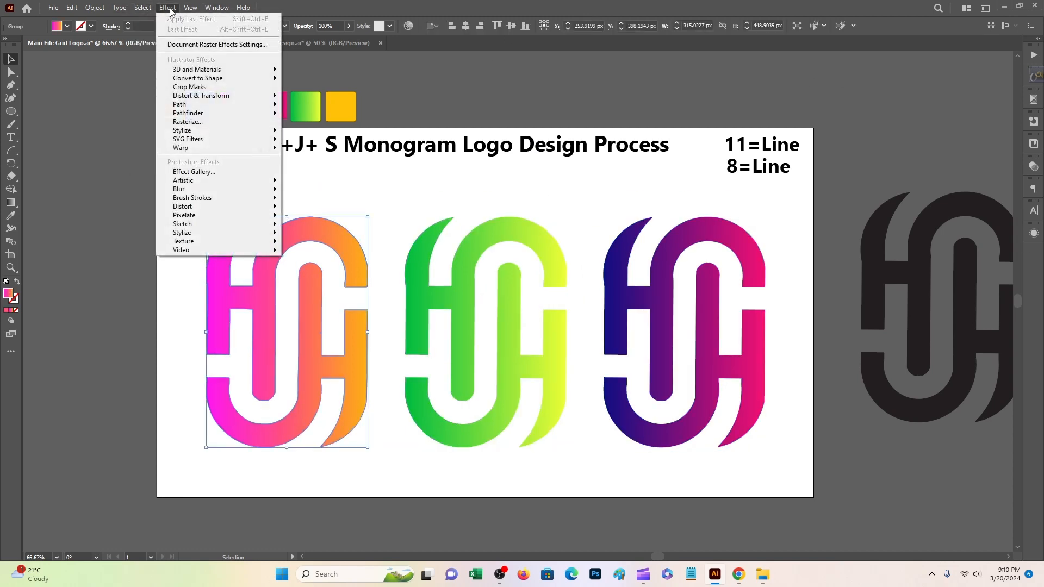
pyautogui.moveTo(197, 132)
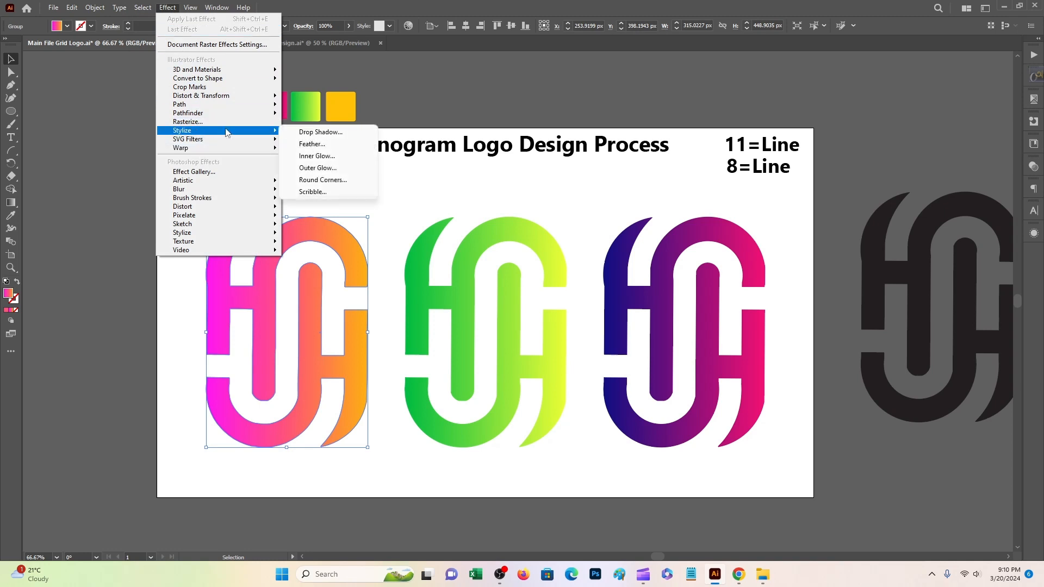
pyautogui.click(324, 133)
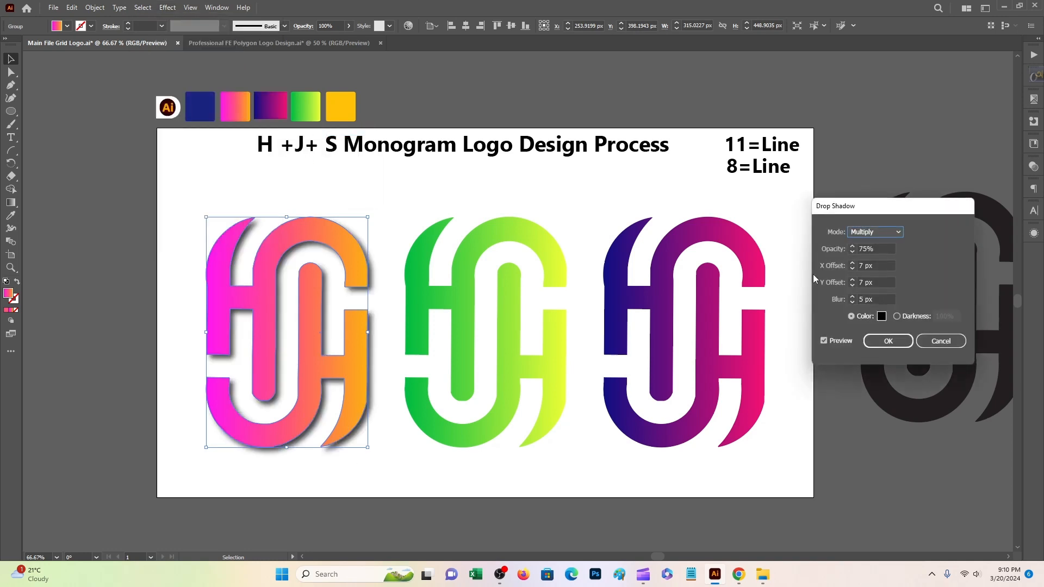
pyautogui.click(898, 350)
# Apply a Multiply Drop Shadow with 75% opacity, 7 px offsets and 5 px blur to the green monogram
pyautogui.click(483, 243)
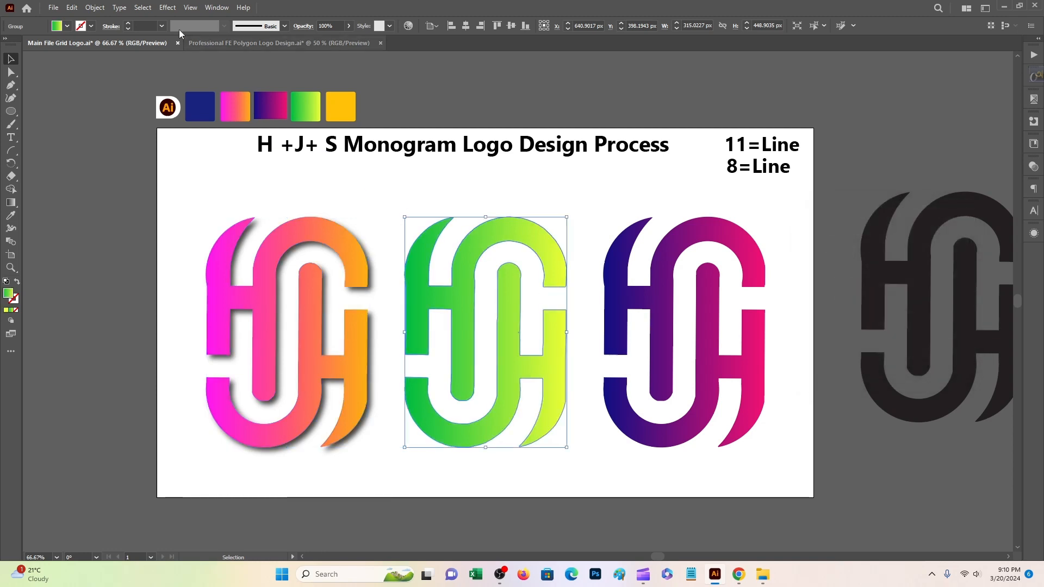
pyautogui.click(168, 8)
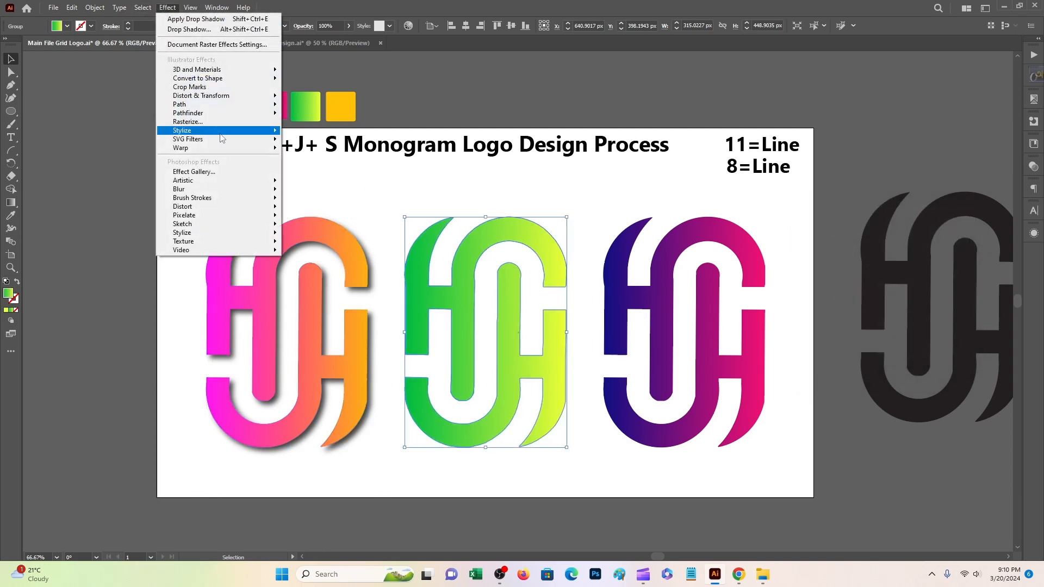
pyautogui.moveTo(229, 131)
pyautogui.click(329, 132)
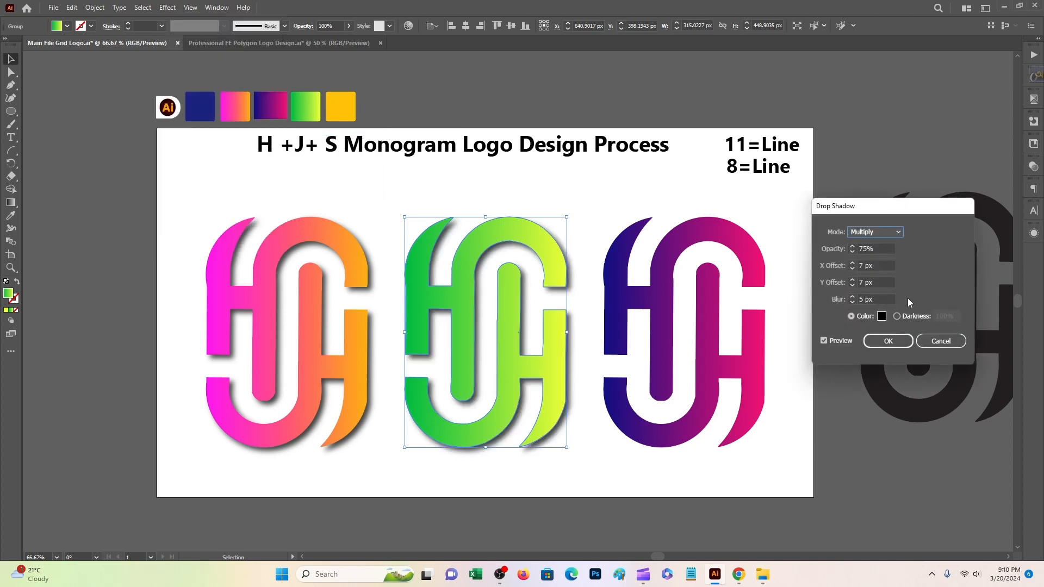
pyautogui.click(886, 341)
# Give the navy-magenta monogram a Multiply Drop Shadow with 75% opacity, 7 px offsets and 5 px blur
pyautogui.click(664, 274)
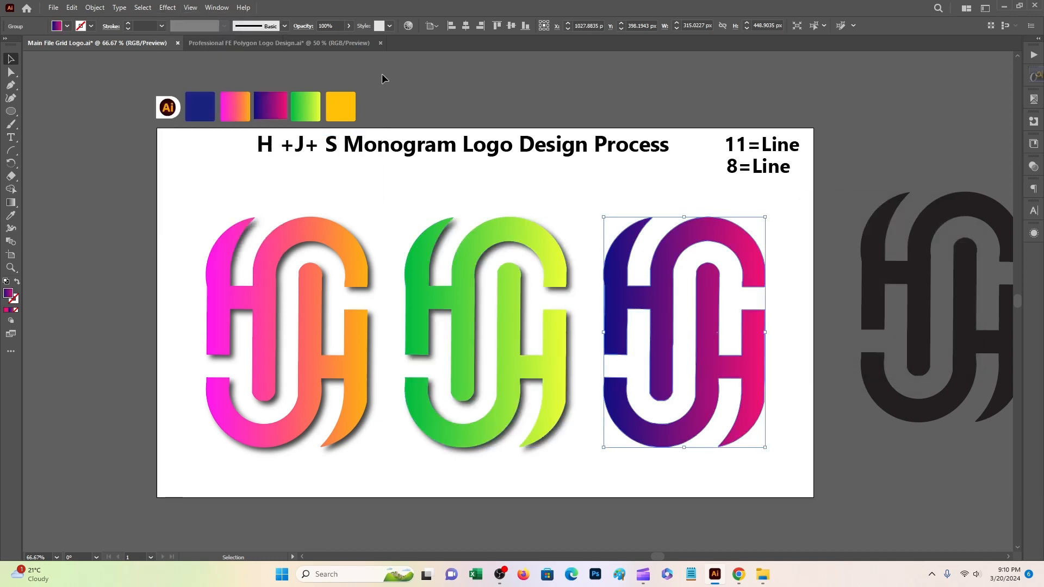
pyautogui.click(167, 8)
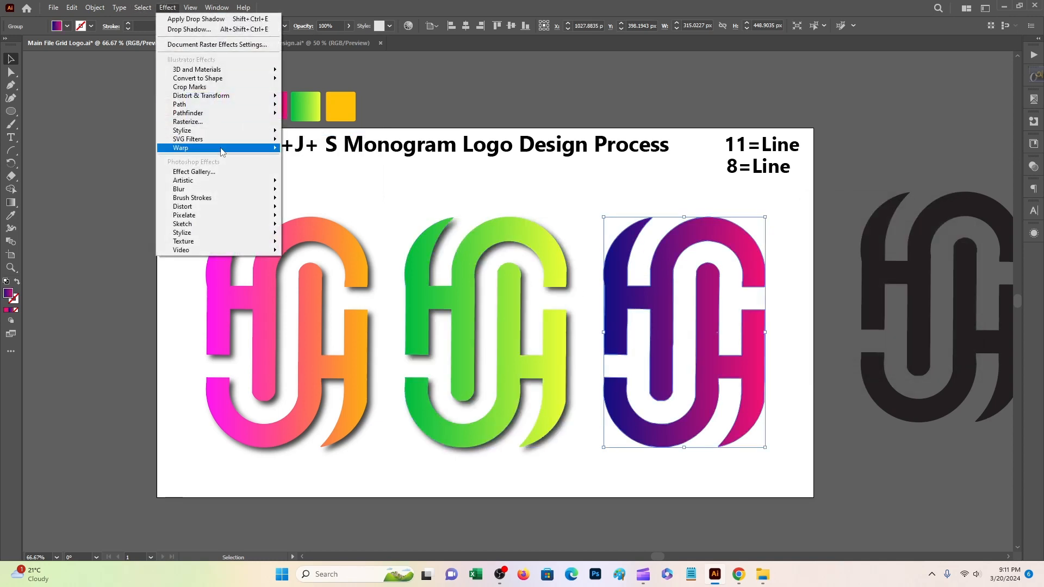
pyautogui.moveTo(223, 131)
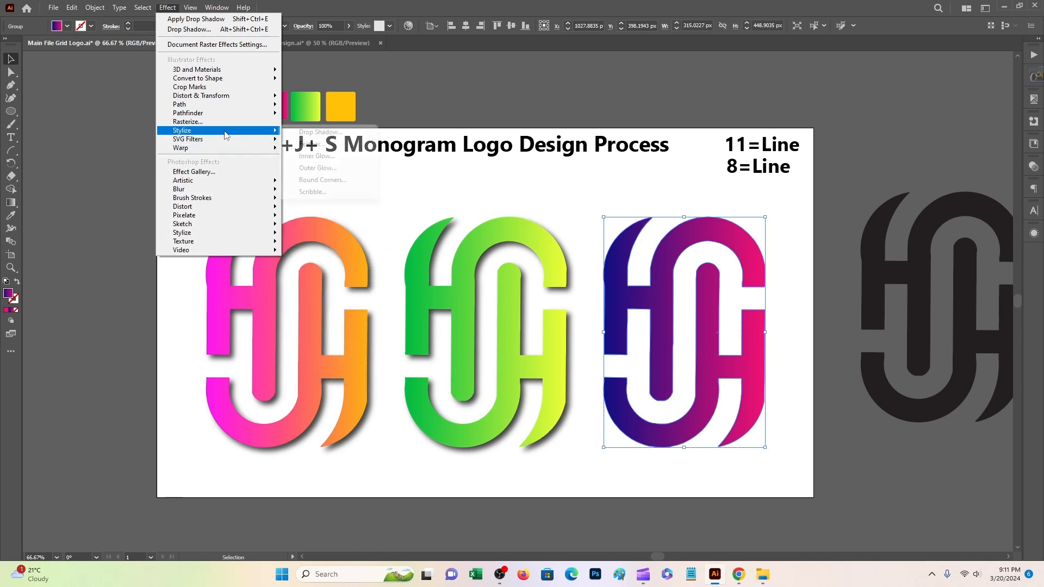
pyautogui.click(325, 133)
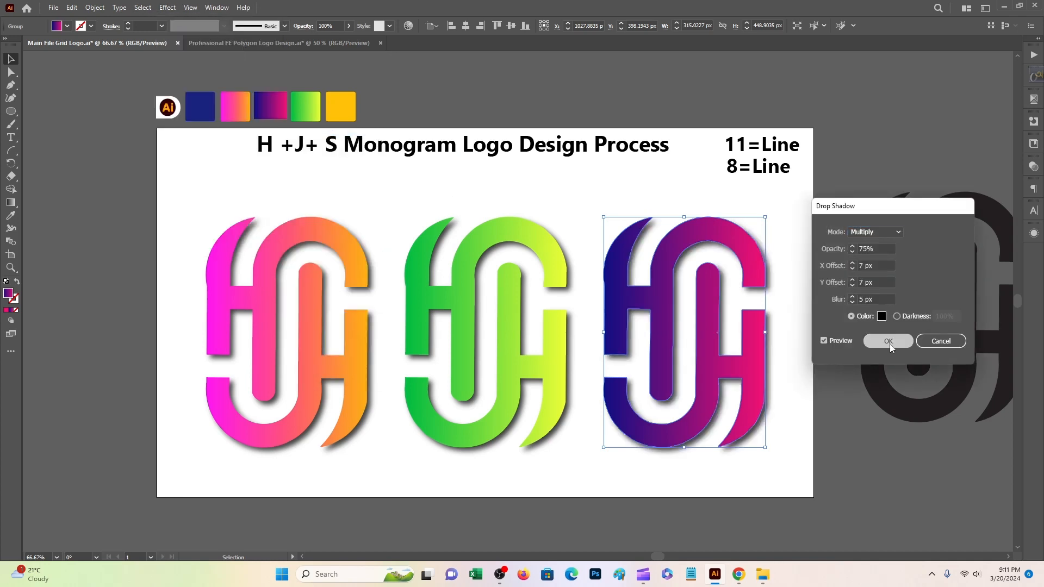
pyautogui.click(887, 341)
pyautogui.click(781, 288)
pyautogui.scroll(-1, 780, 288)
pyautogui.scroll(1, 780, 293)
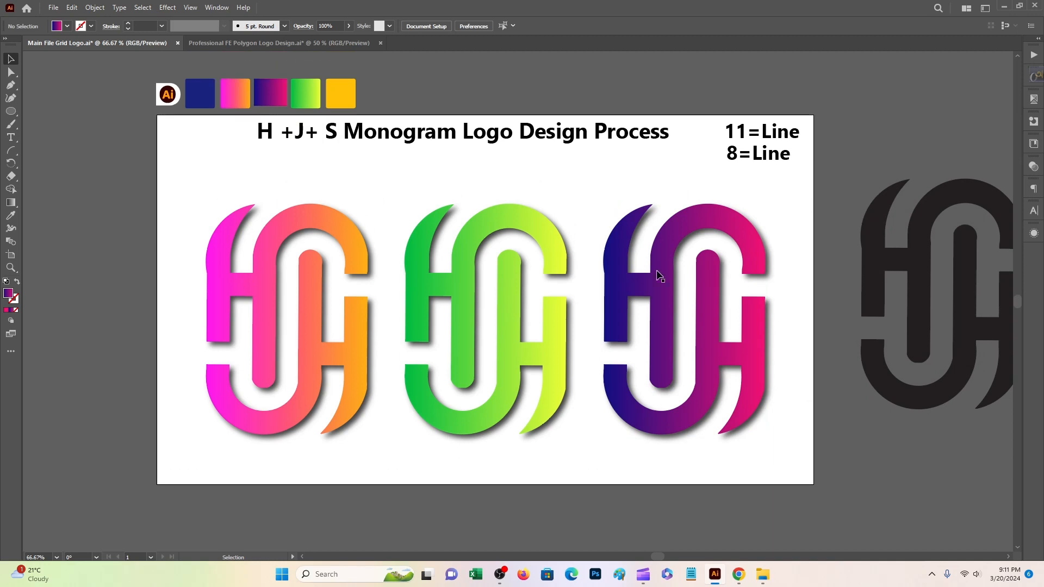
# Move the green monogram about 19 px left and 12 px up, and the pink-orange monogram about 24 px left
pyautogui.moveTo(539, 242); pyautogui.dragTo(533, 238)
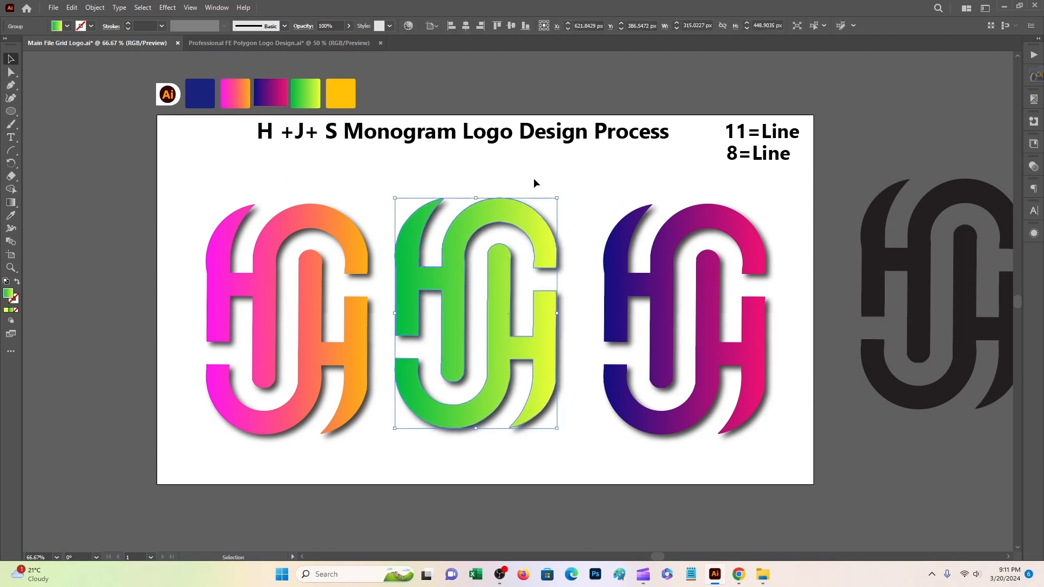
pyautogui.moveTo(353, 237); pyautogui.dragTo(341, 237)
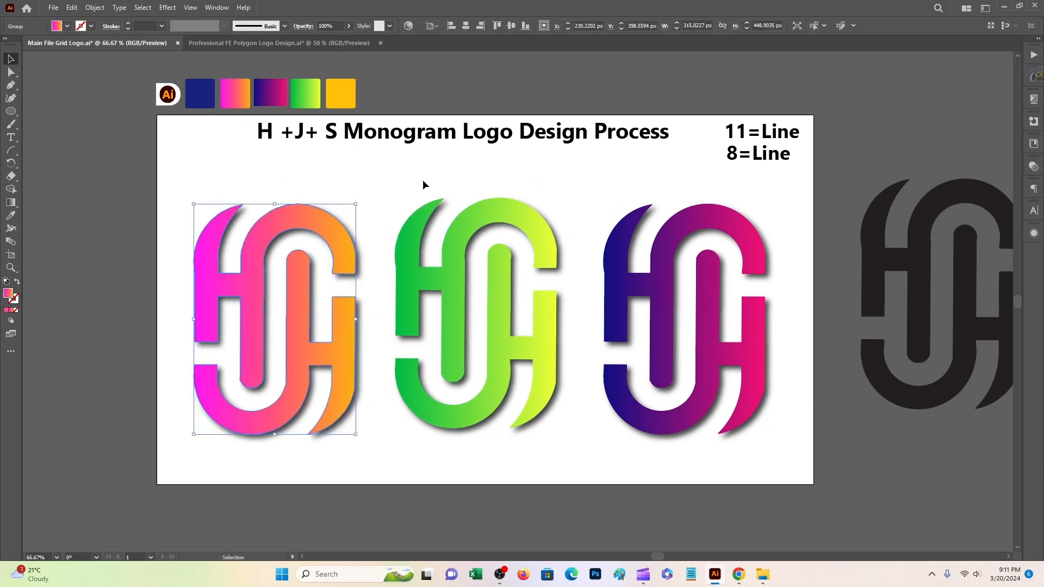
pyautogui.moveTo(307, 189); pyautogui.dragTo(810, 333)
pyautogui.click(799, 327)
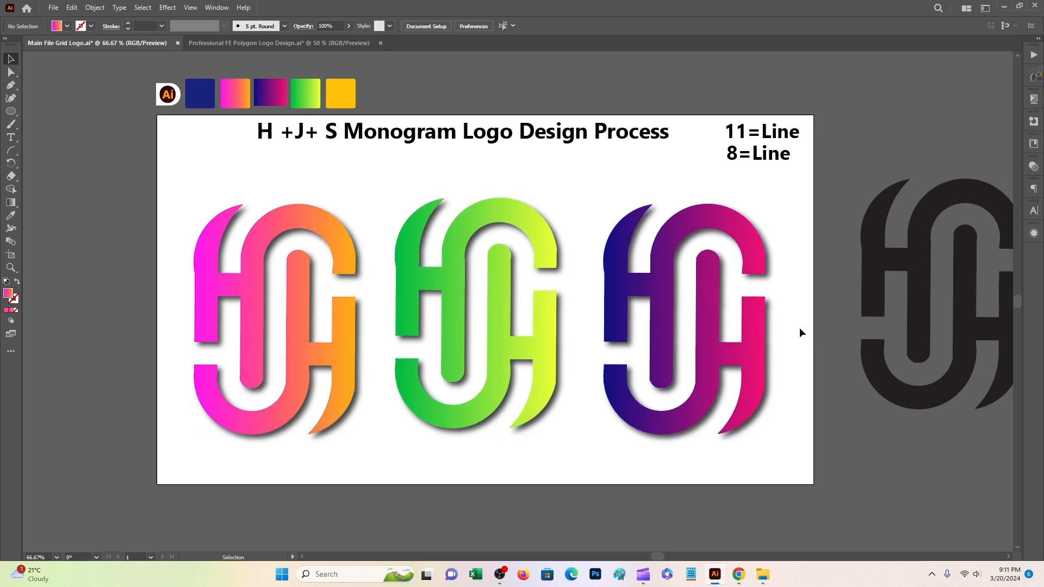
# Draw a 1280 × 720 px rectangle covering the whole artboard and send it behind all artwork
pyautogui.scroll(1, 553, 295)
pyautogui.scroll(-1, 541, 295)
pyautogui.moveTo(10, 111); pyautogui.dragTo(42, 111)
pyautogui.click(41, 111)
pyautogui.moveTo(156, 114); pyautogui.dragTo(813, 483)
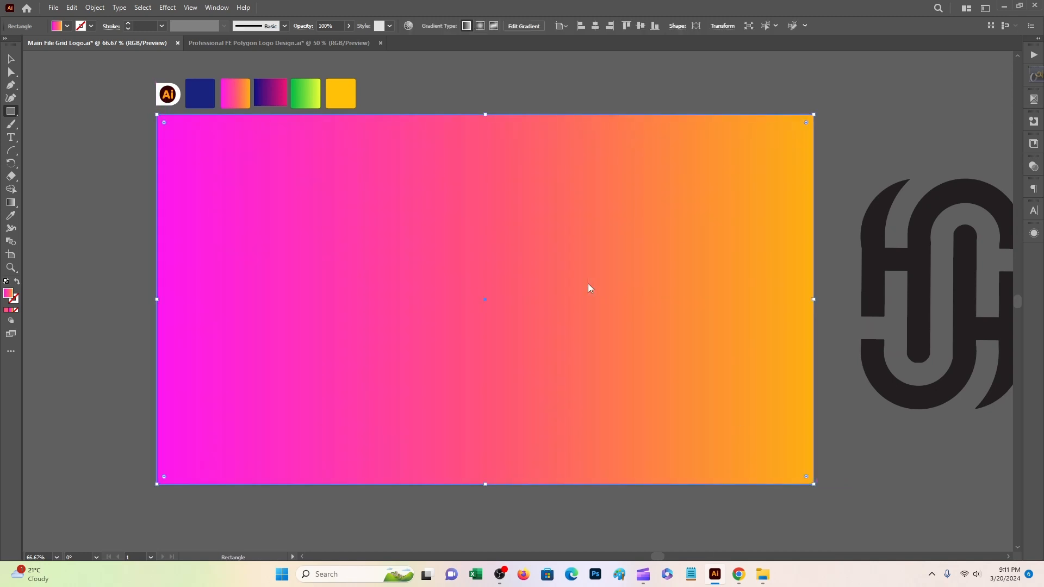
pyautogui.rightClick(589, 282)
pyautogui.moveTo(650, 510)
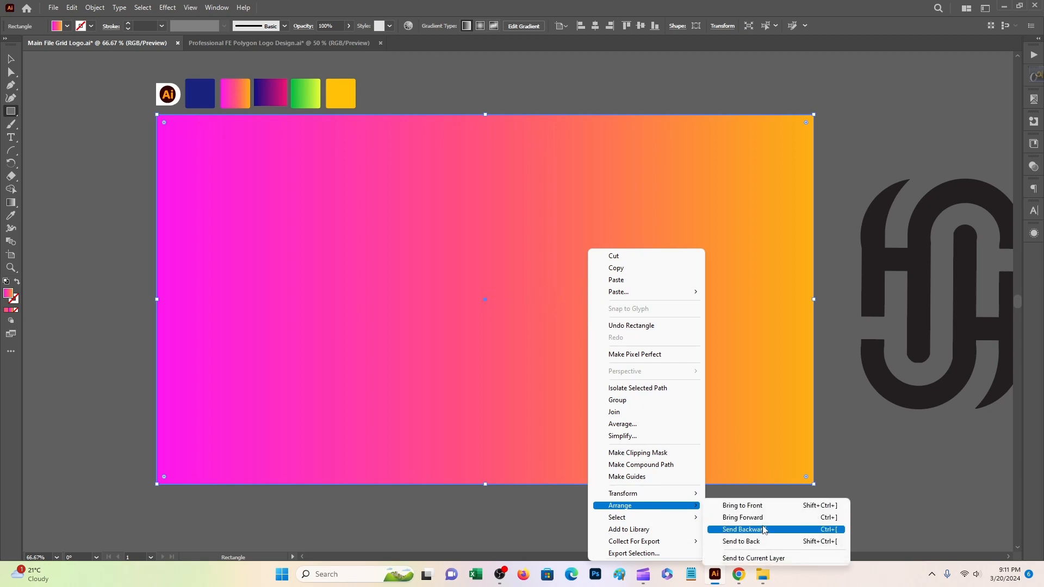
pyautogui.click(753, 541)
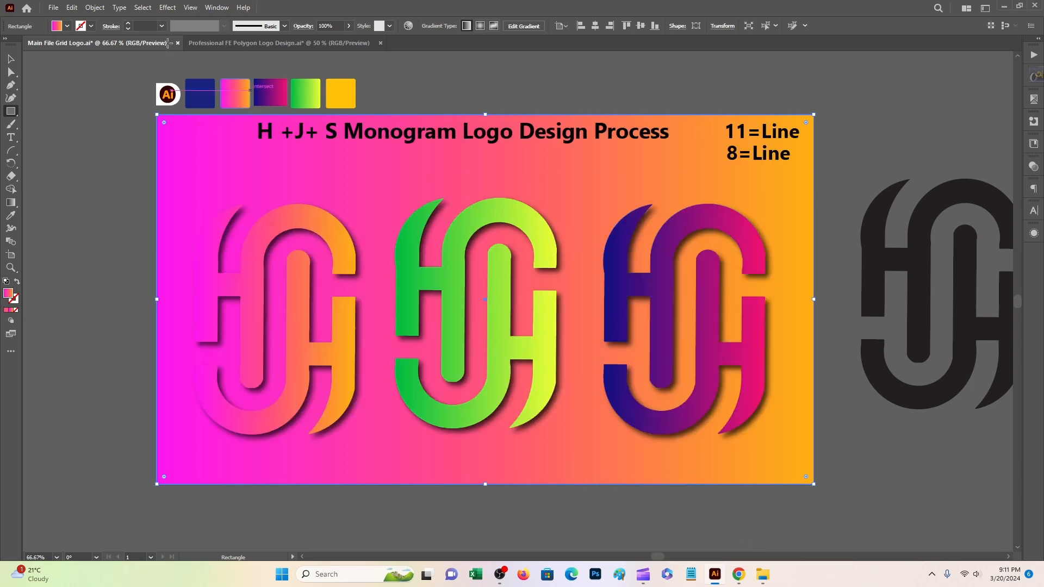
# Try the navy swatch, the navy-magenta gradient and the dark monogram's color as the background rectangle's fill
pyautogui.click(9, 58)
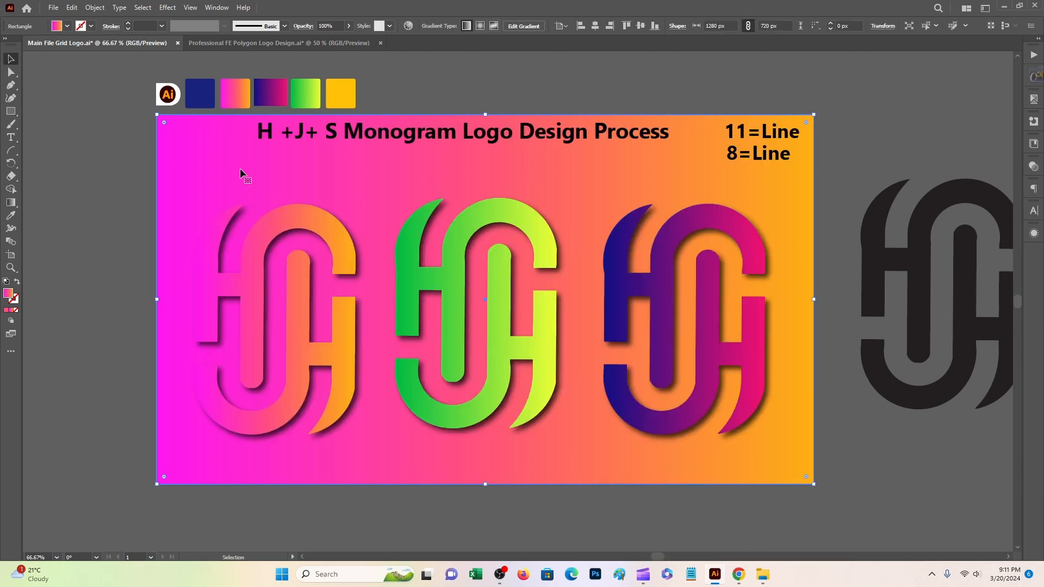
pyautogui.click(11, 218)
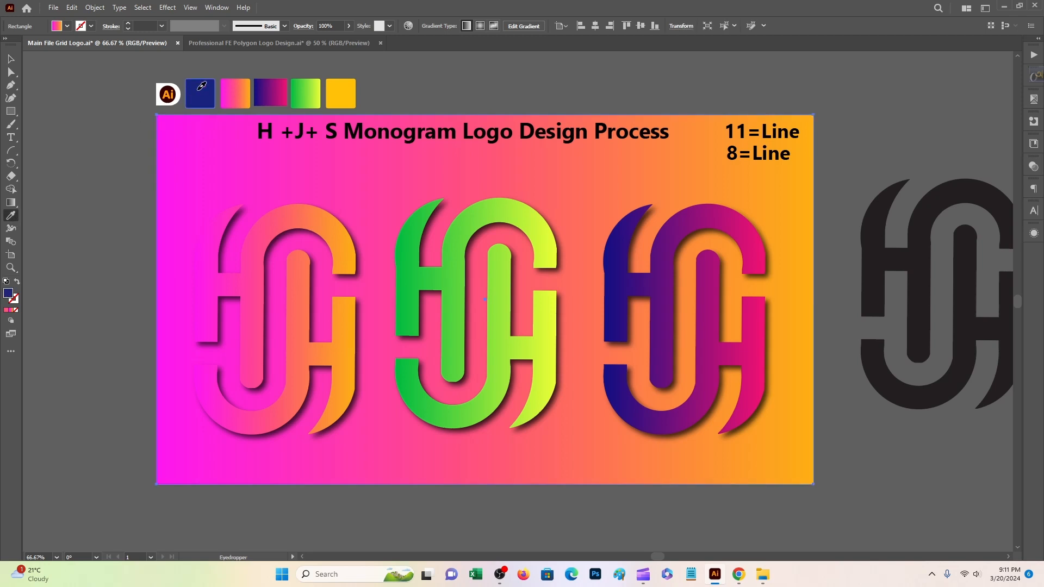
pyautogui.click(202, 86)
pyautogui.click(271, 86)
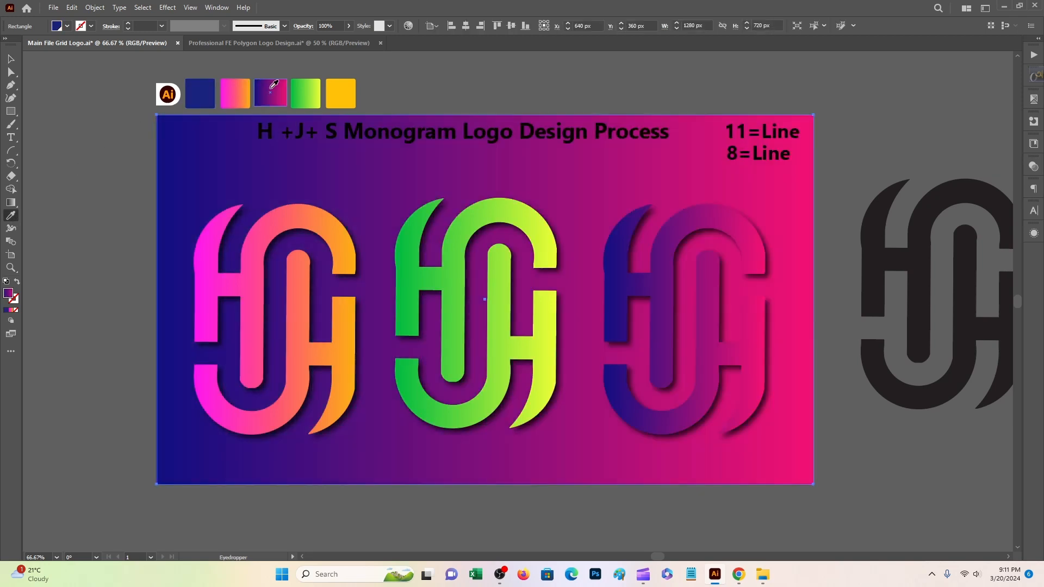
pyautogui.click(926, 234)
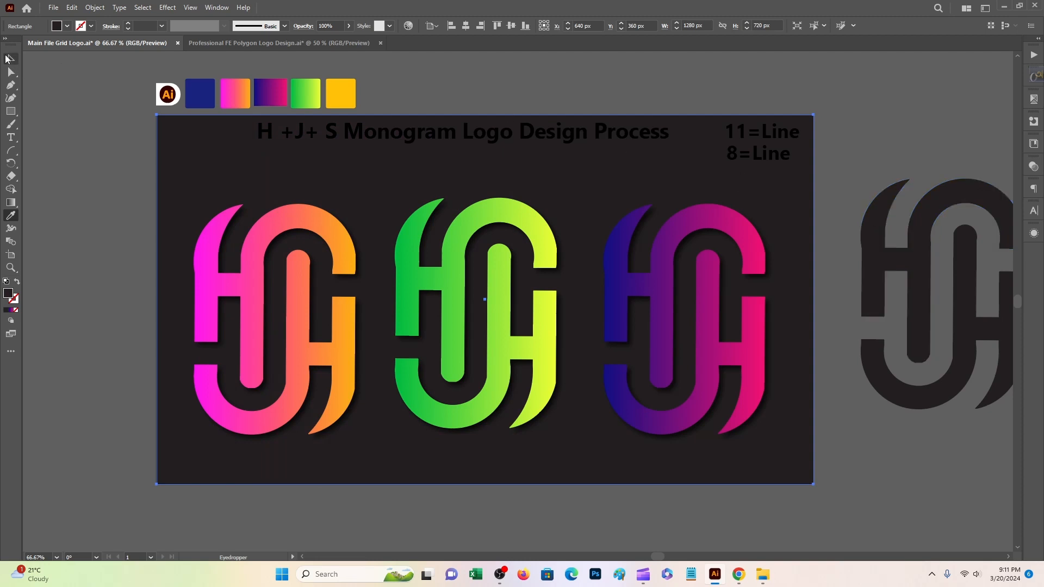
pyautogui.click(9, 58)
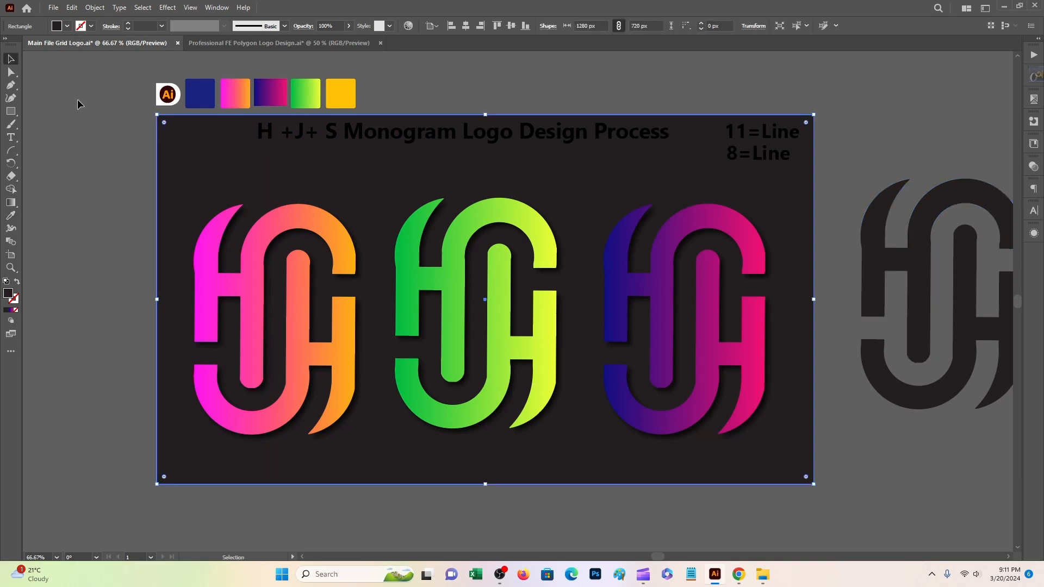
# Set the background rectangle's fill to pure black, 000000
pyautogui.doubleClick(9, 294)
pyautogui.moveTo(793, 315); pyautogui.dragTo(835, 379)
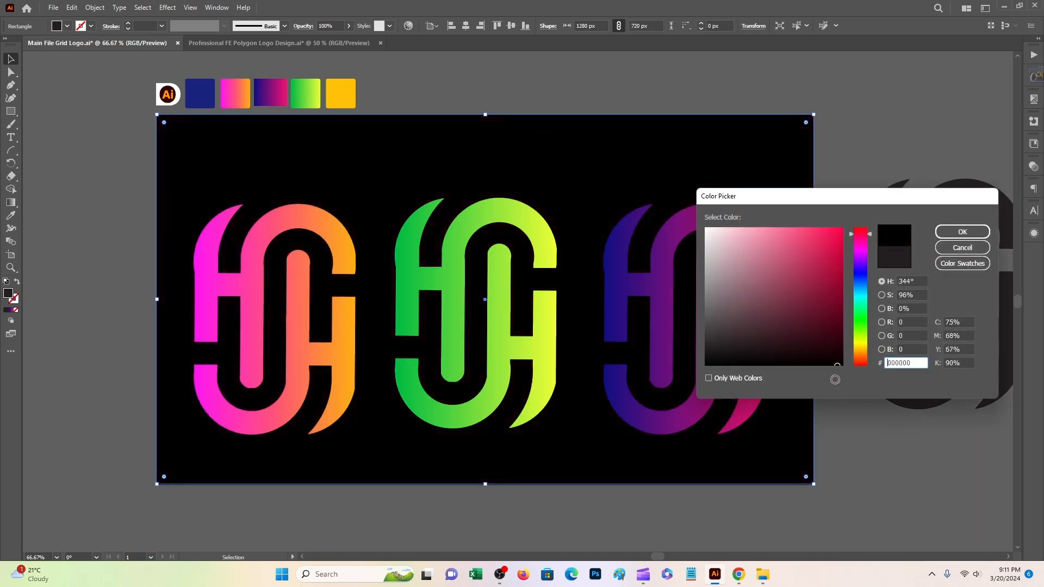
pyautogui.click(962, 232)
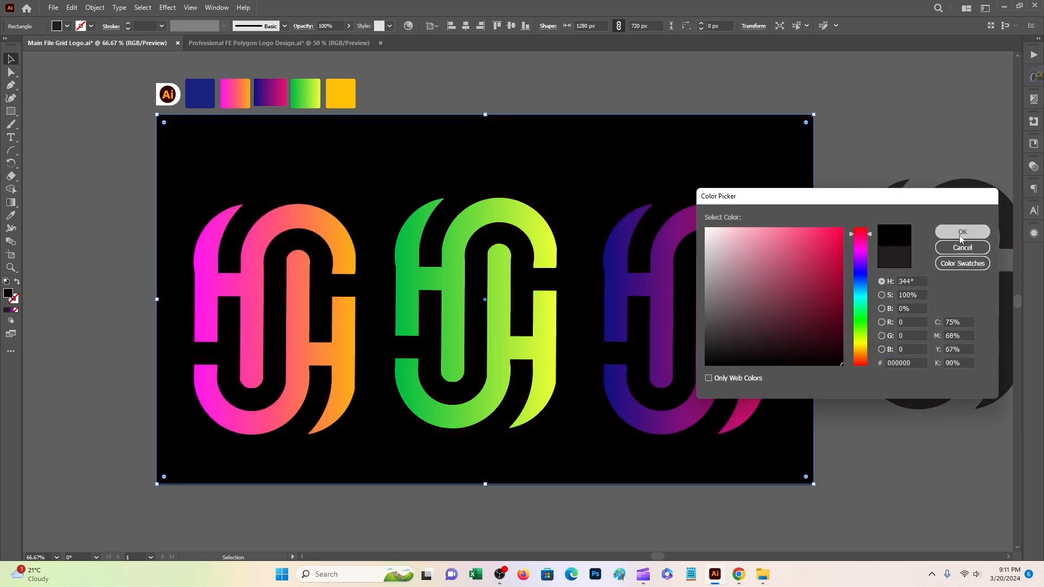
pyautogui.click(57, 112)
pyautogui.scroll(-2, 94, 116)
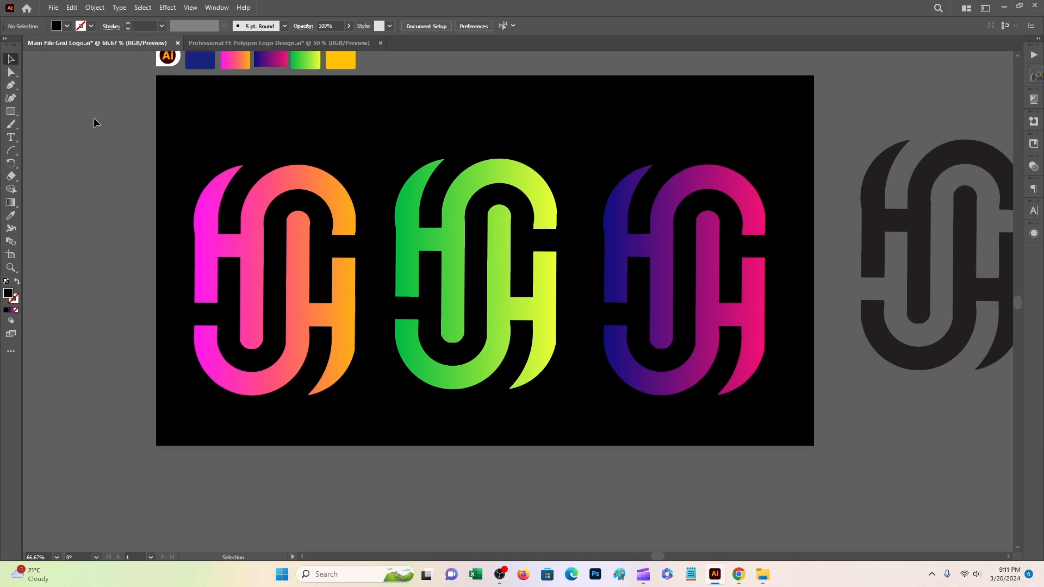
# Change the navy-magenta monogram's gradient fill to solid white
pyautogui.click(606, 162)
pyautogui.scroll(2, 600, 164)
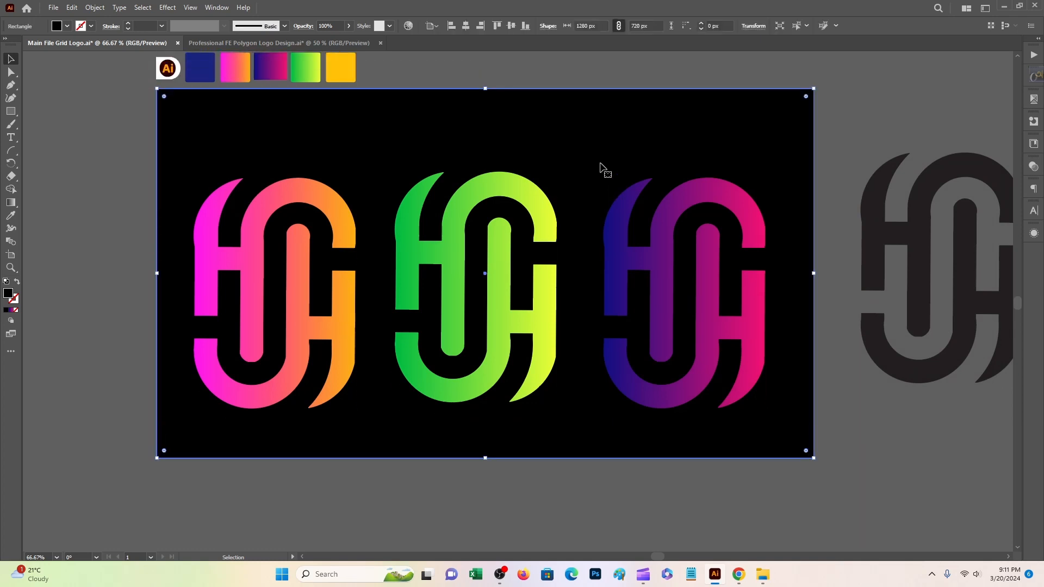
pyautogui.click(122, 150)
pyautogui.moveTo(544, 109); pyautogui.dragTo(467, 176)
pyautogui.click(689, 341)
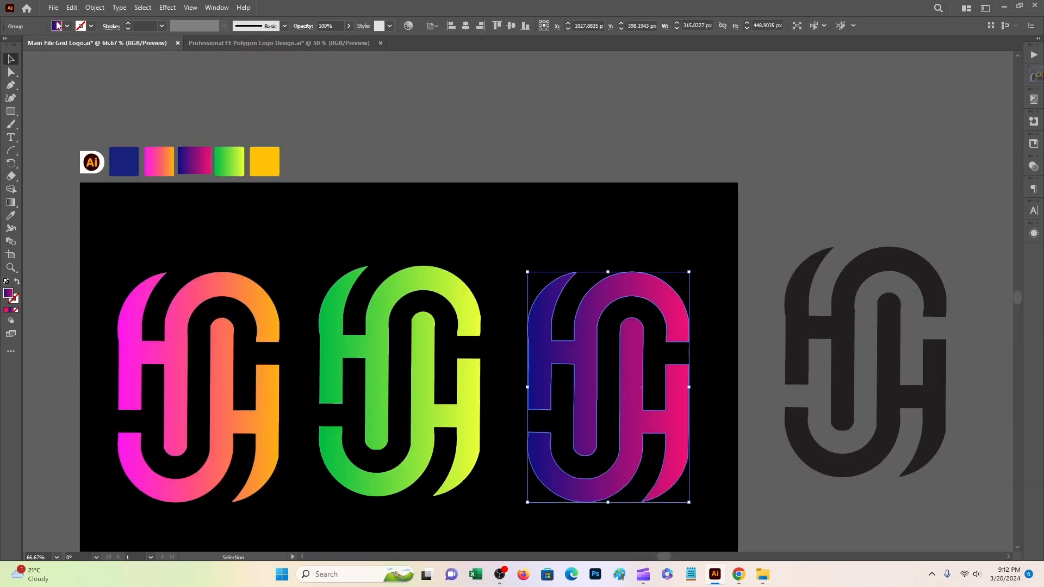
pyautogui.click(67, 26)
pyautogui.click(20, 43)
pyautogui.click(552, 176)
pyautogui.scroll(-2, 552, 176)
# Group the black background together with the three monograms on it
pyautogui.moveTo(43, 177); pyautogui.dragTo(576, 139)
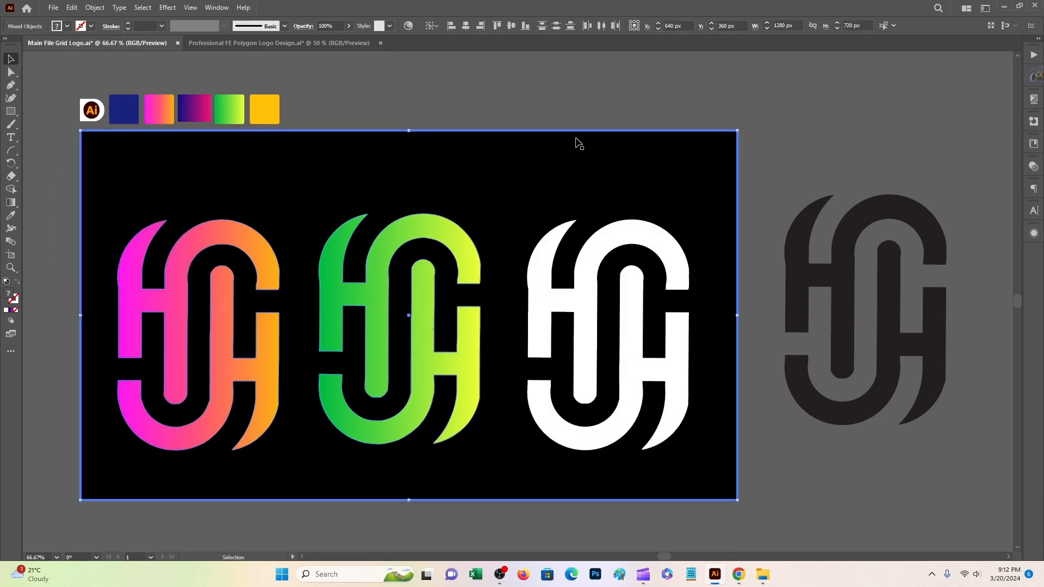
pyautogui.moveTo(62, 358); pyautogui.dragTo(810, 396)
pyautogui.click(67, 325)
pyautogui.moveTo(61, 312); pyautogui.dragTo(631, 346)
pyautogui.rightClick(514, 339)
pyautogui.click(541, 238)
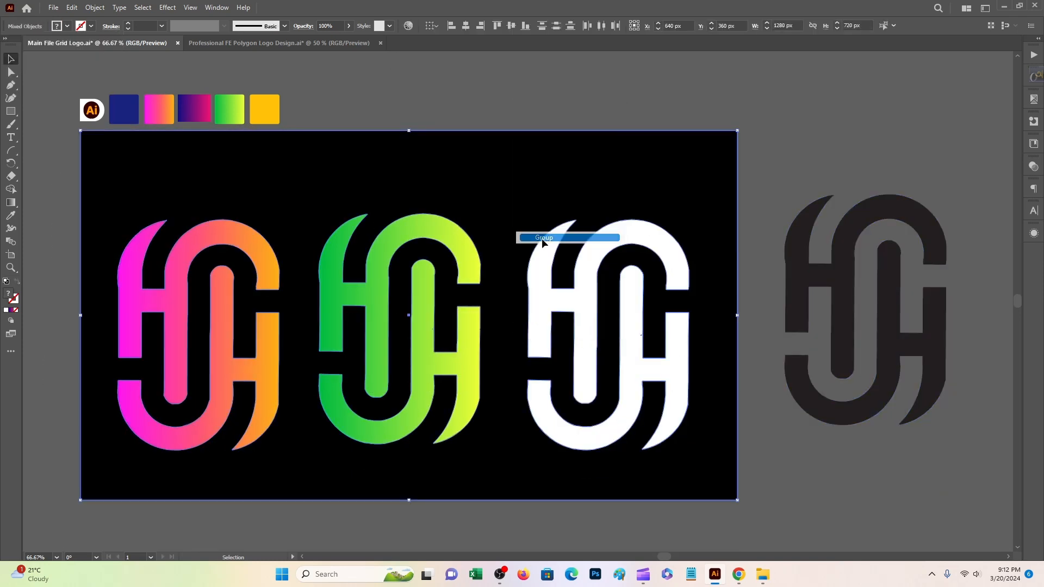
# Scale the grouped presentation down to about 704 × 396 px and place a duplicate over the artboard's lower-right corner
pyautogui.moveTo(470, 279); pyautogui.dragTo(450, 321)
pyautogui.scroll(-2, 714, 189)
pyautogui.scroll(1, 714, 189)
pyautogui.scroll(-1, 605, 222)
pyautogui.moveTo(718, 107); pyautogui.dragTo(570, 191)
pyautogui.moveTo(436, 263); pyautogui.dragTo(429, 228)
pyautogui.moveTo(430, 229); pyautogui.dragTo(860, 413)
# Ungroup the presentation in the middle of the artboard and move its black background rectangle below the artboard
pyautogui.click(421, 180)
pyautogui.rightClick(417, 178)
pyautogui.click(449, 298)
pyautogui.click(606, 239)
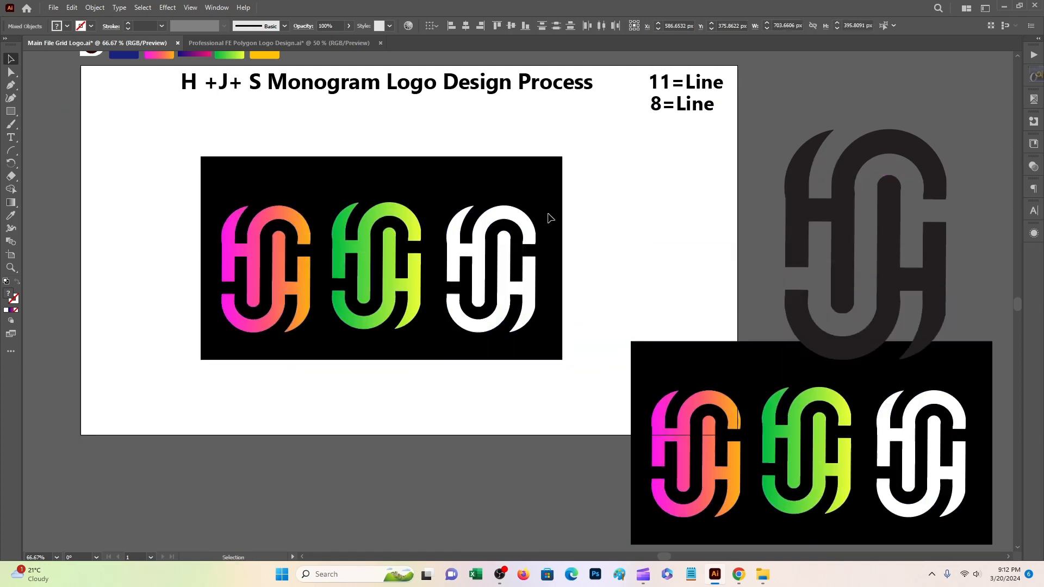
pyautogui.moveTo(399, 182); pyautogui.dragTo(384, 474)
# Recolor the white monogram on the artboard with the black fill sampled from the spare rectangle
pyautogui.click(479, 288)
pyautogui.click(9, 219)
pyautogui.click(820, 211)
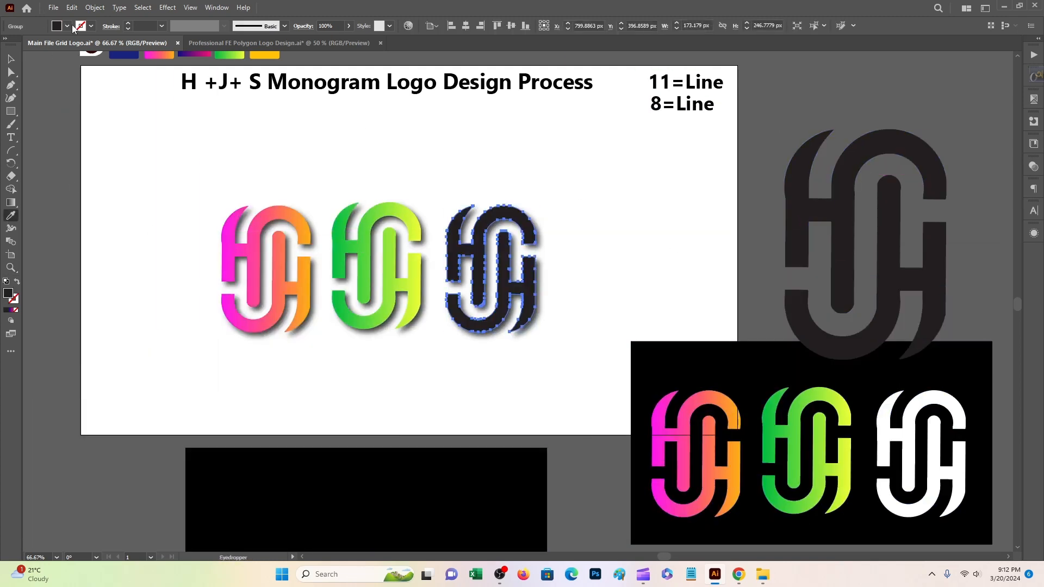
pyautogui.click(401, 485)
# Enlarge the three artboard monograms to about 310 × 442 px each and shift the small presentation about 8 px right and 76 px down
pyautogui.click(10, 58)
pyautogui.moveTo(178, 151); pyautogui.dragTo(544, 312)
pyautogui.moveTo(535, 204); pyautogui.dragTo(681, 149)
pyautogui.click(706, 228)
pyautogui.moveTo(711, 418); pyautogui.dragTo(716, 456)
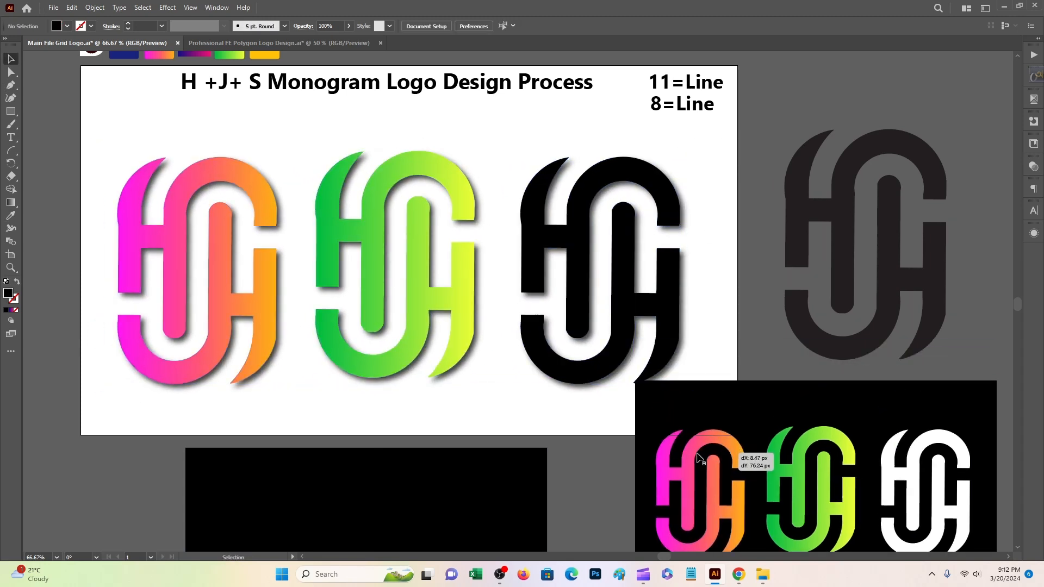
# Recolor the pink-orange monogram on the artboard with the navy-magenta gradient sampled from its swatch
pyautogui.click(174, 240)
pyautogui.scroll(2, 58, 202)
pyautogui.click(11, 216)
pyautogui.click(196, 96)
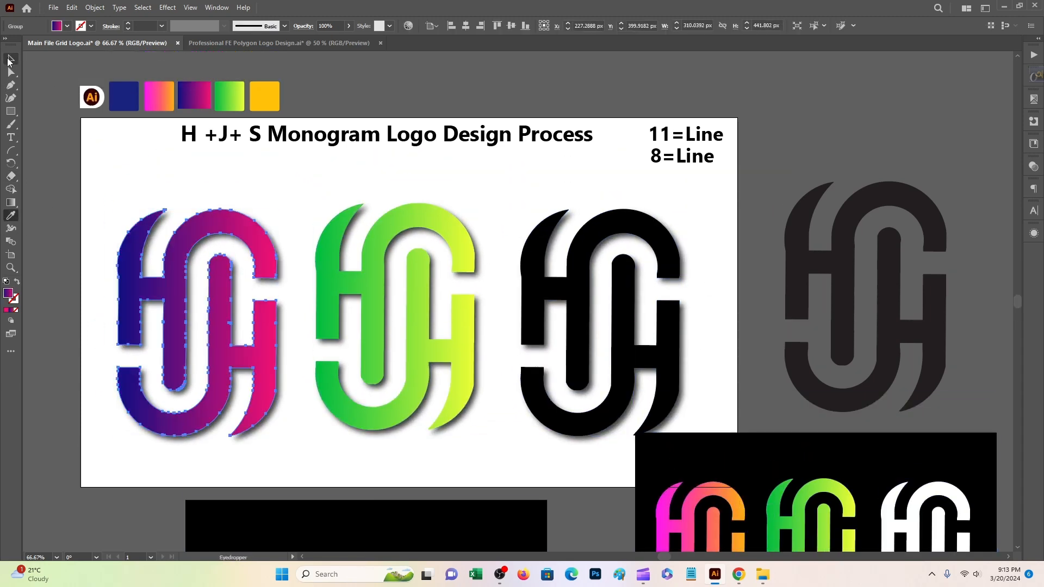
pyautogui.click(11, 59)
pyautogui.click(58, 130)
pyautogui.scroll(-4, 397, 178)
pyautogui.scroll(3, 511, 280)
pyautogui.hotkey('ctrl', 'z')
pyautogui.click(558, 162)
pyautogui.scroll(-2, 625, 185)
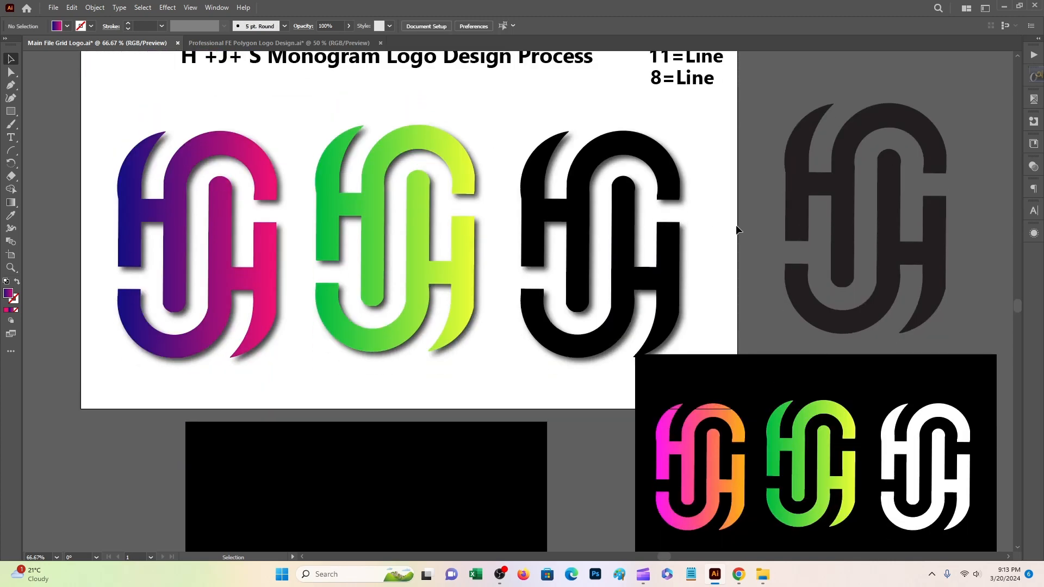
# Recolor the dark gray monogram beside the artboard with the spare rectangle's black fill
pyautogui.click(840, 240)
pyautogui.click(10, 216)
pyautogui.click(320, 429)
pyautogui.click(10, 58)
pyautogui.scroll(-1, 707, 274)
pyautogui.scroll(1, 719, 279)
pyautogui.click(720, 280)
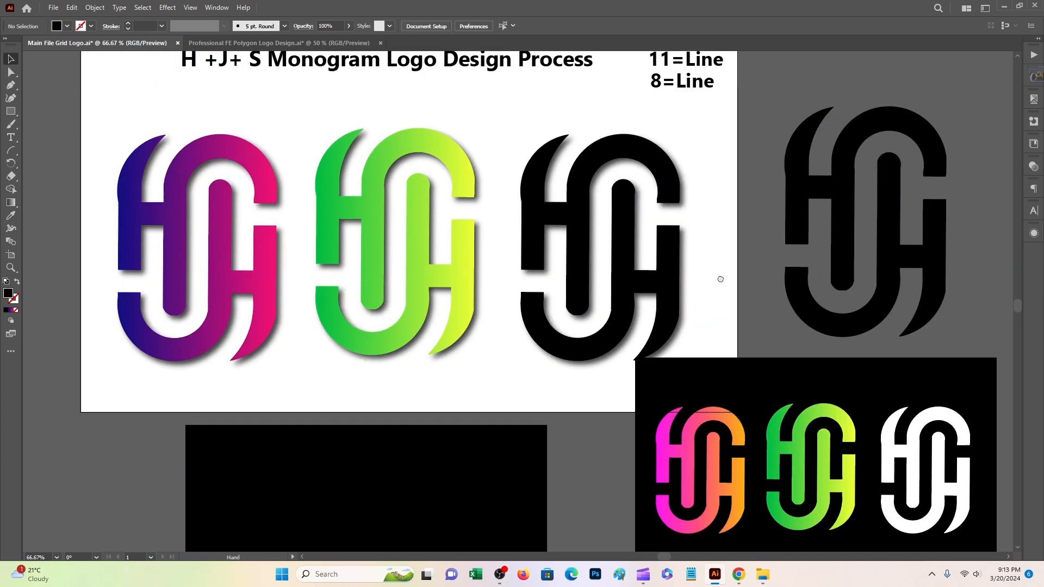
# Reposition the spare black rectangle below the artboard and move the small presentation right, clear of the artboard
pyautogui.moveTo(478, 436); pyautogui.dragTo(513, 456)
pyautogui.scroll(-1, 123, 203)
pyautogui.moveTo(469, 286); pyautogui.dragTo(382, 343)
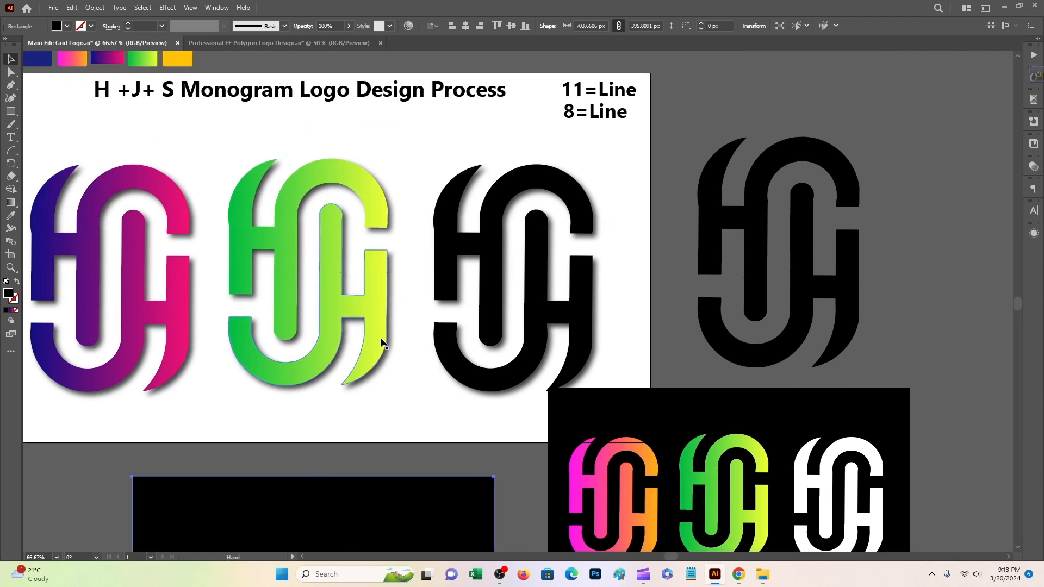
pyautogui.moveTo(594, 419); pyautogui.dragTo(716, 417)
pyautogui.scroll(-1, 717, 417)
pyautogui.scroll(1, 639, 400)
# Copy the black monogram beside the artboard
pyautogui.click(217, 147)
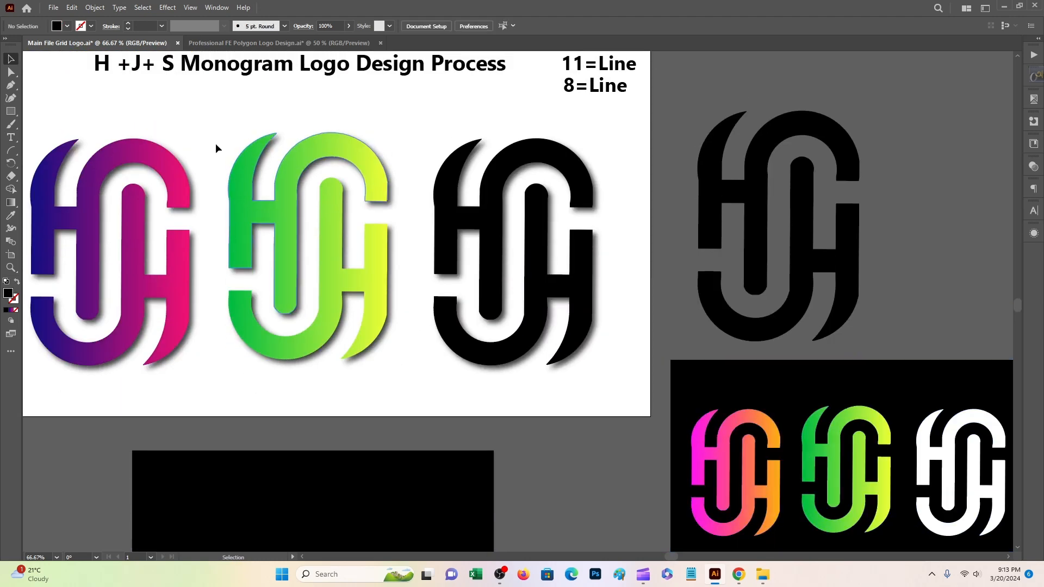
pyautogui.click(746, 197)
pyautogui.rightClick(748, 197)
pyautogui.click(777, 215)
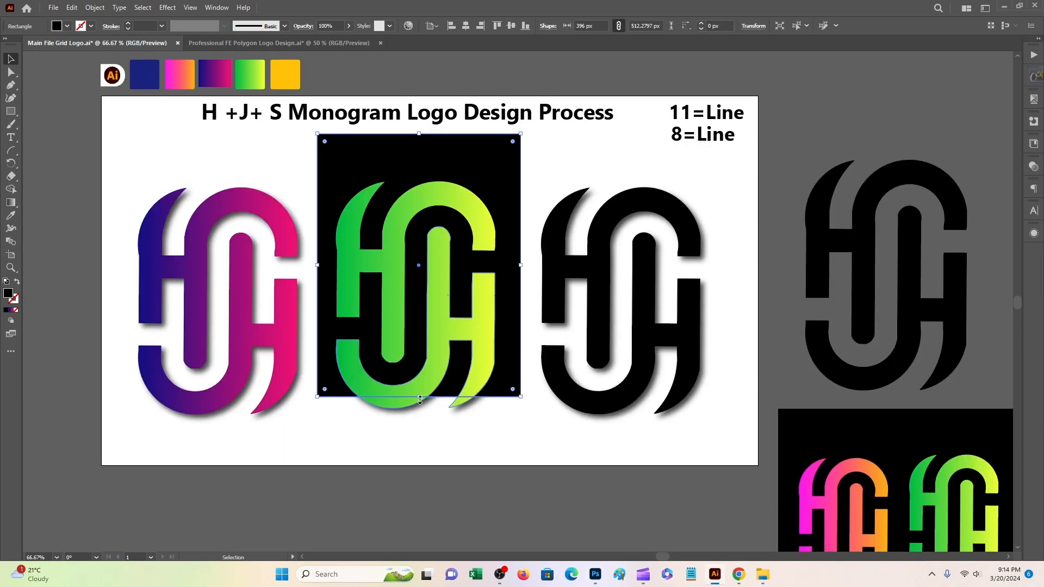
# Extend the black rectangle behind the green monogram down to the artboard's bottom edge
pyautogui.moveTo(418, 415); pyautogui.dragTo(429, 466)
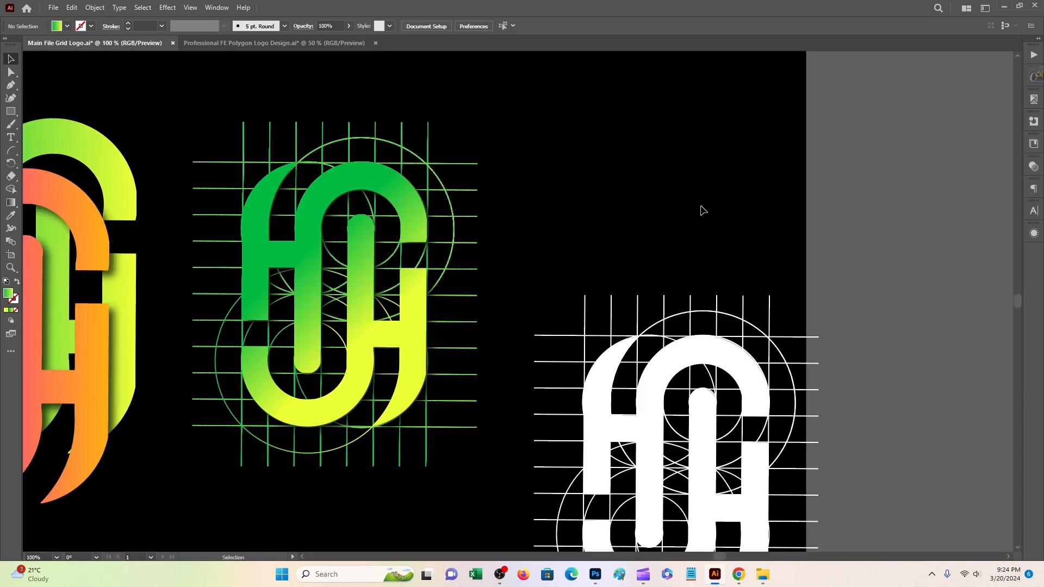
pyautogui.scroll(-2, 701, 210)
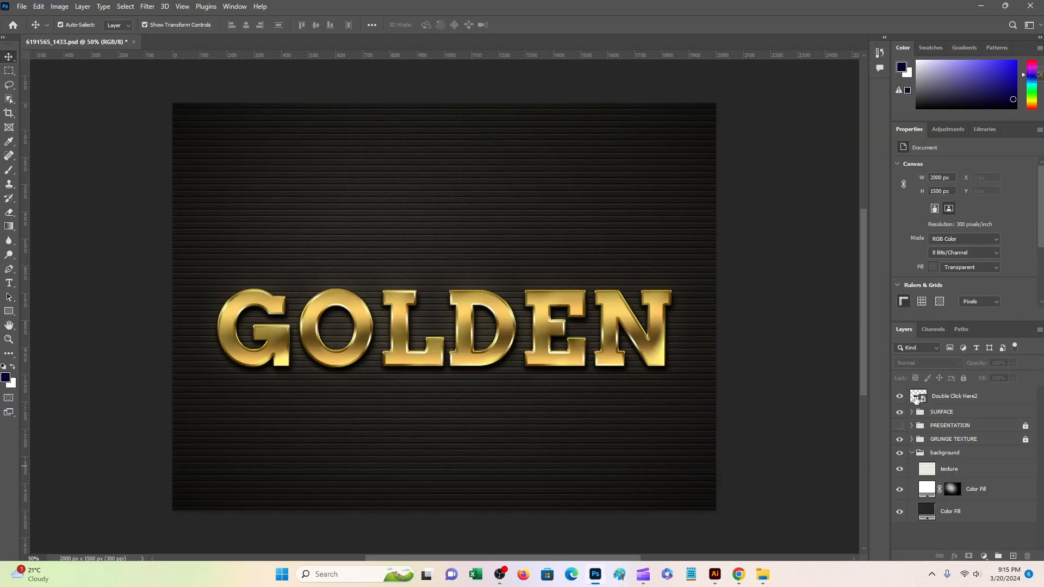
# Open the Double Click Here2 smart object of the mockup in Photoshop and hide its GOLDEN text layer
pyautogui.doubleClick(916, 399)
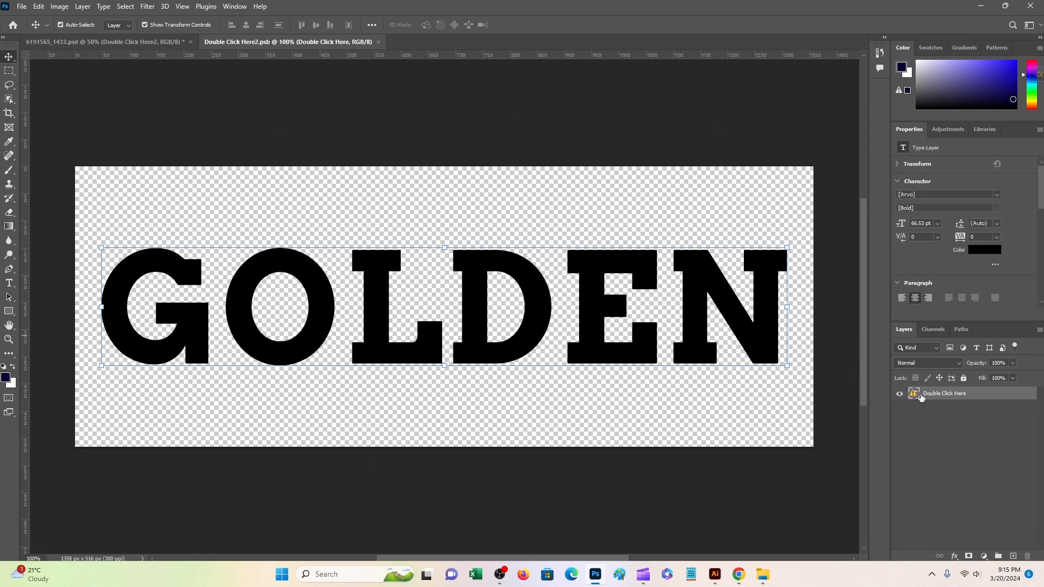
pyautogui.click(899, 395)
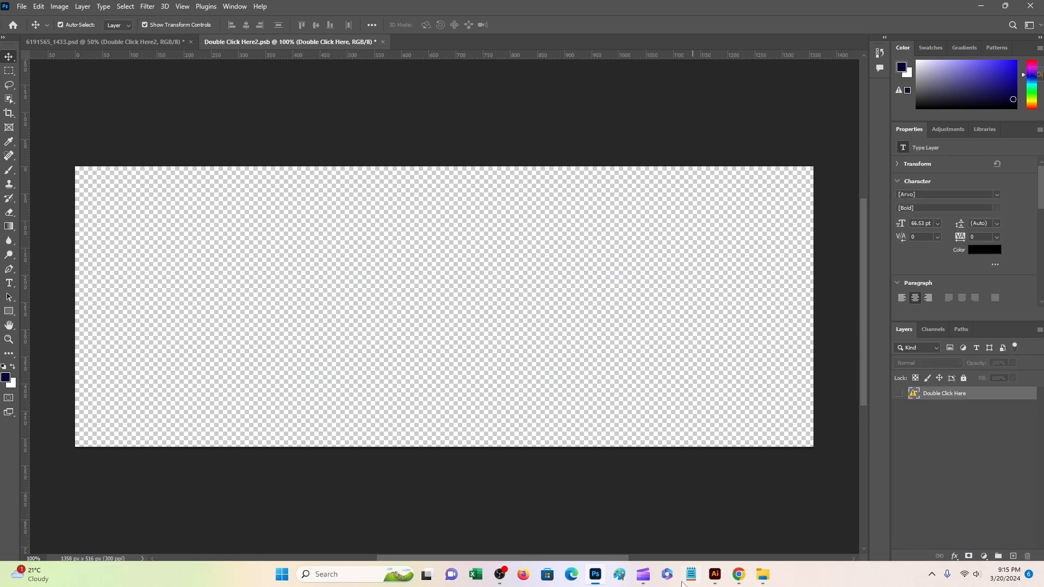
# Copy the black monogram from Illustrator into Photoshop's Double Click Here2.psb as a Smart Object and save the file
pyautogui.click(715, 574)
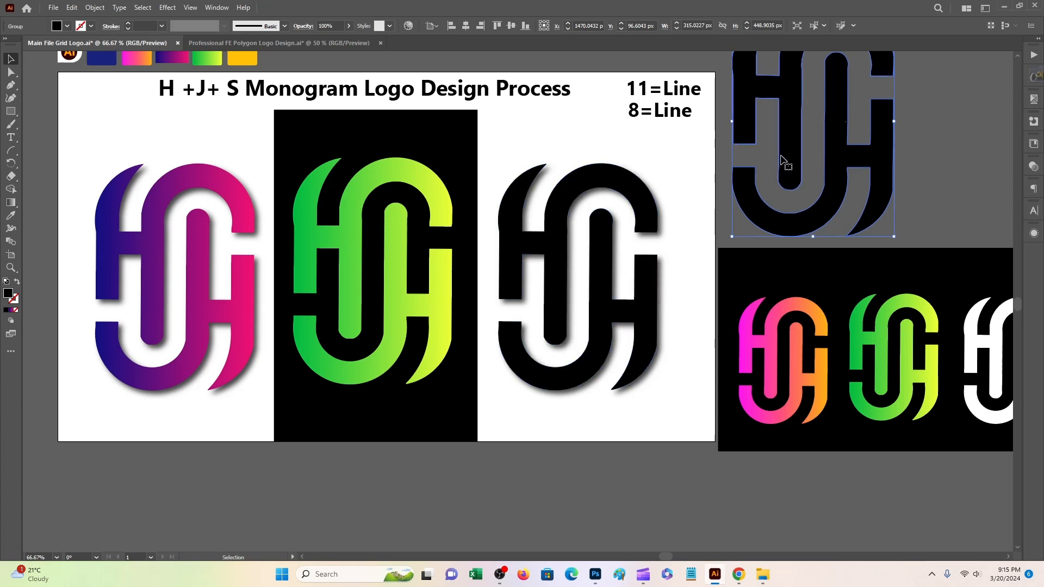
pyautogui.rightClick(783, 160)
pyautogui.click(38, 6)
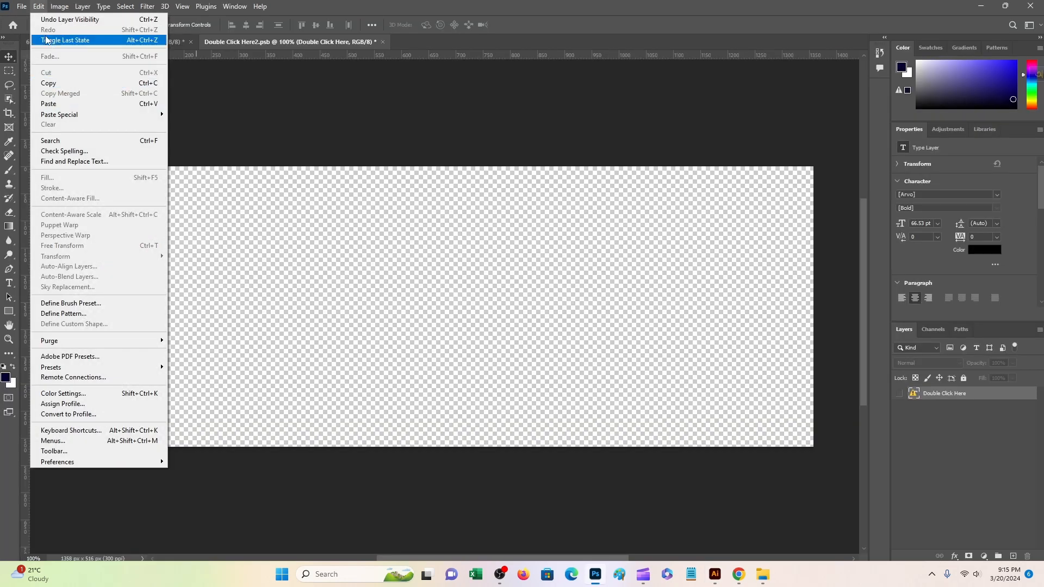
pyautogui.click(48, 103)
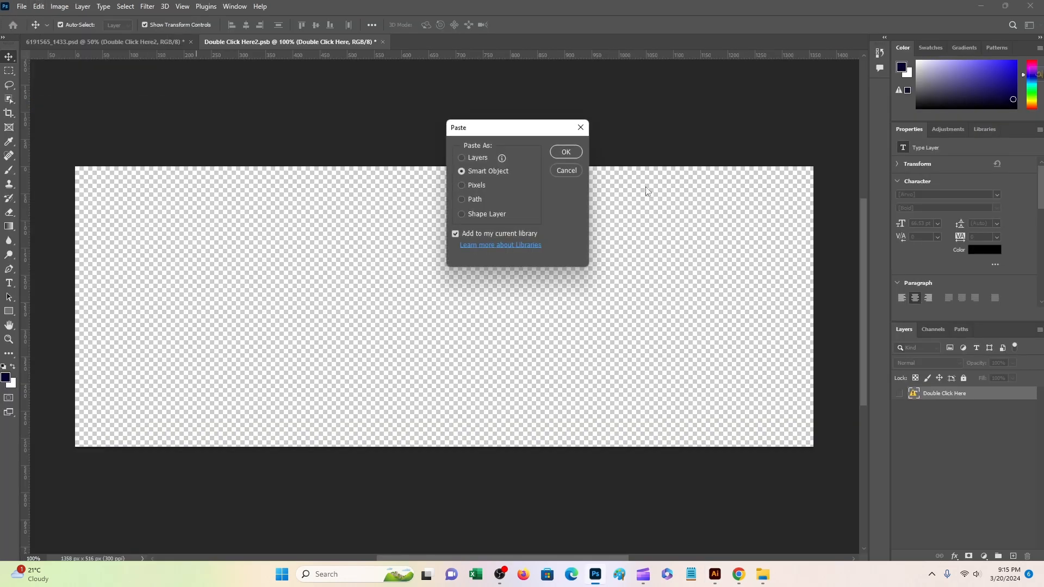
pyautogui.click(560, 157)
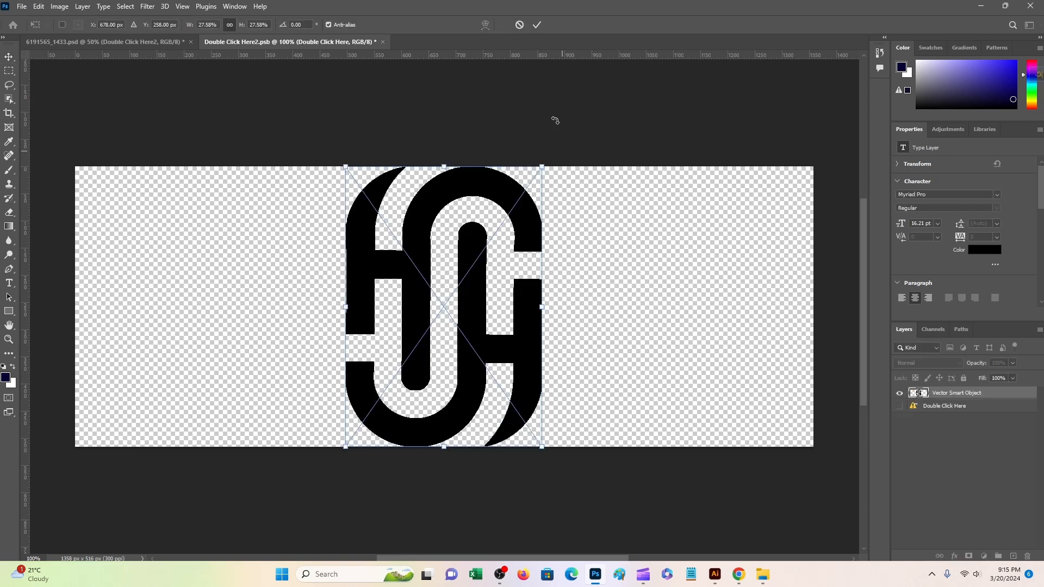
pyautogui.click(538, 26)
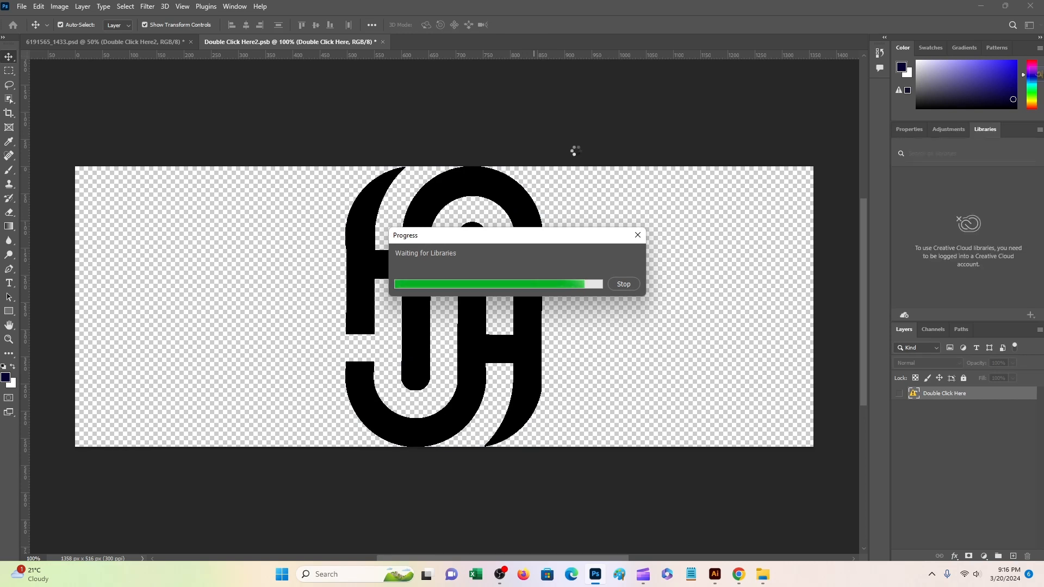
pyautogui.hotkey('ctrl', 's')
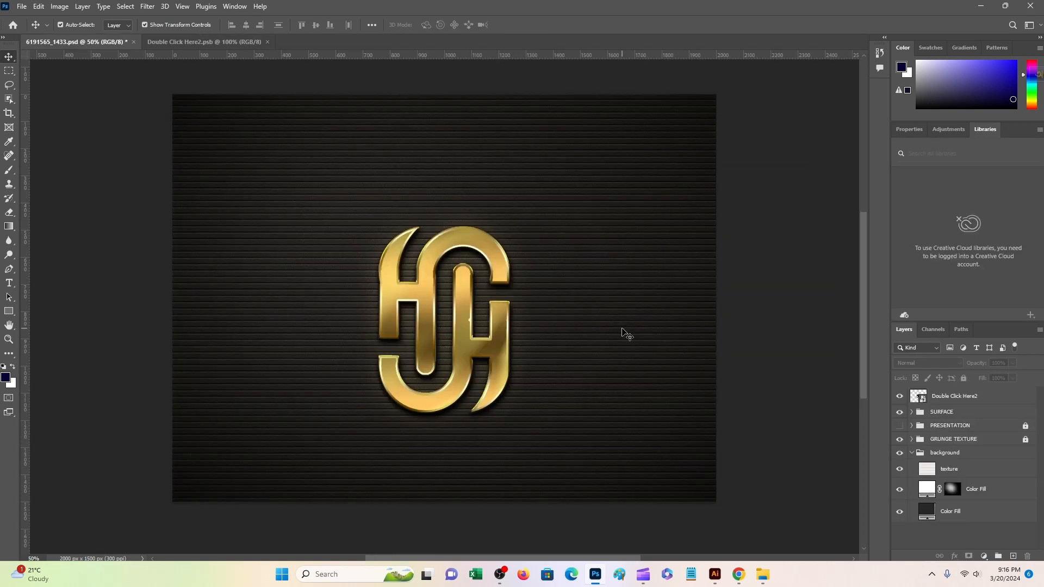